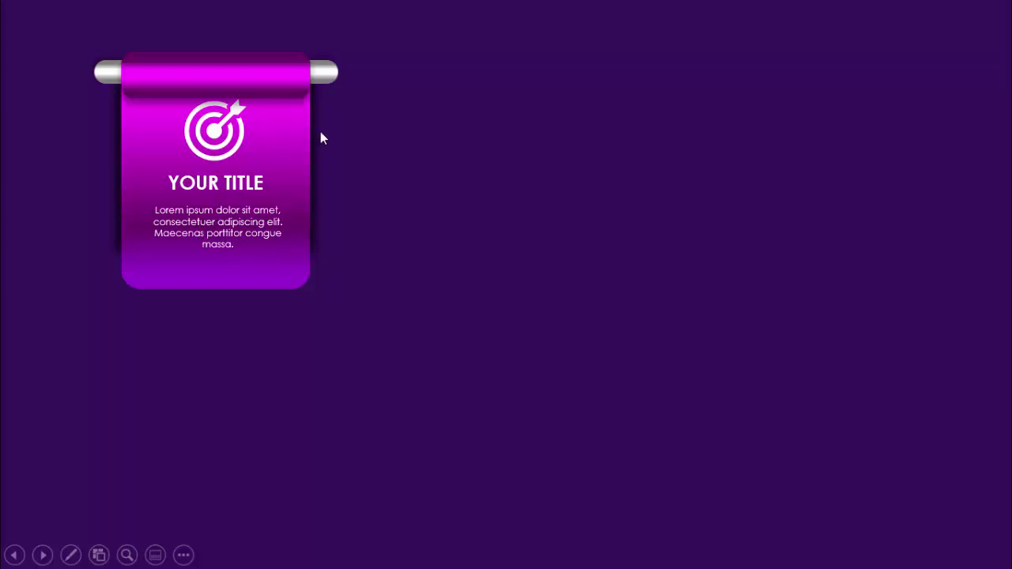
Play through the red and third banner reveals, then advance to the blank second slide.
left_click(684, 296)
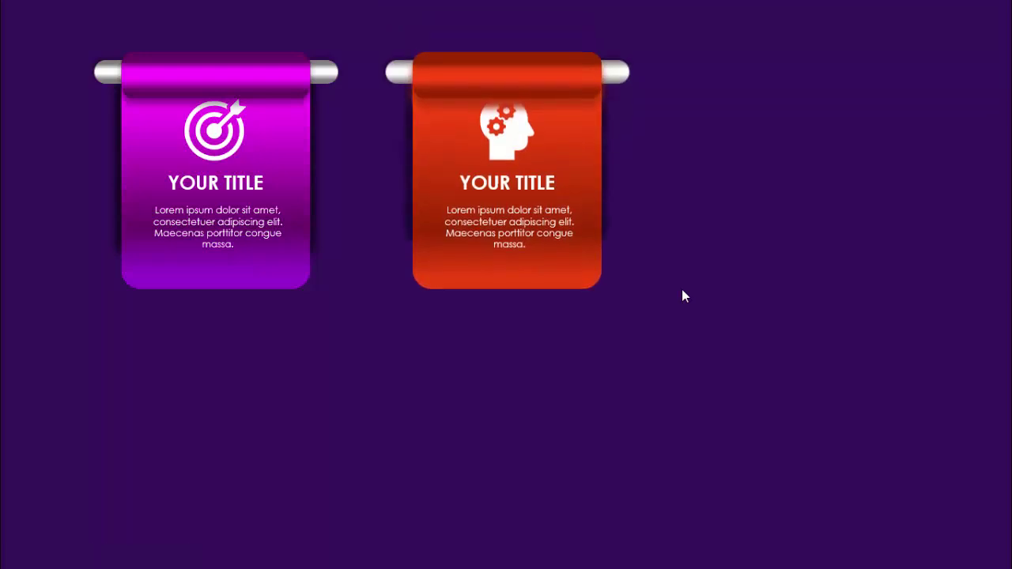
left_click(684, 296)
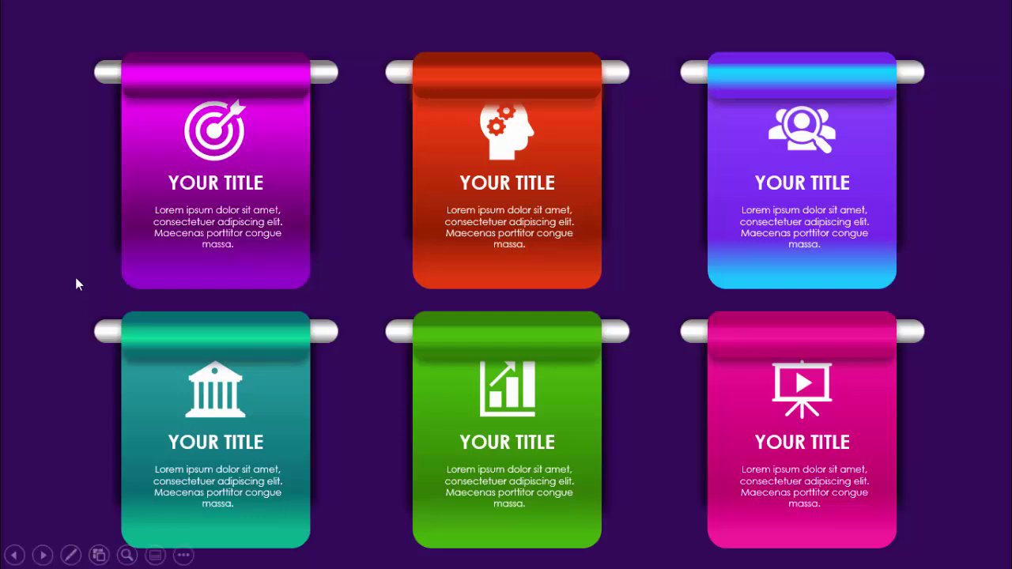
left_click(942, 243)
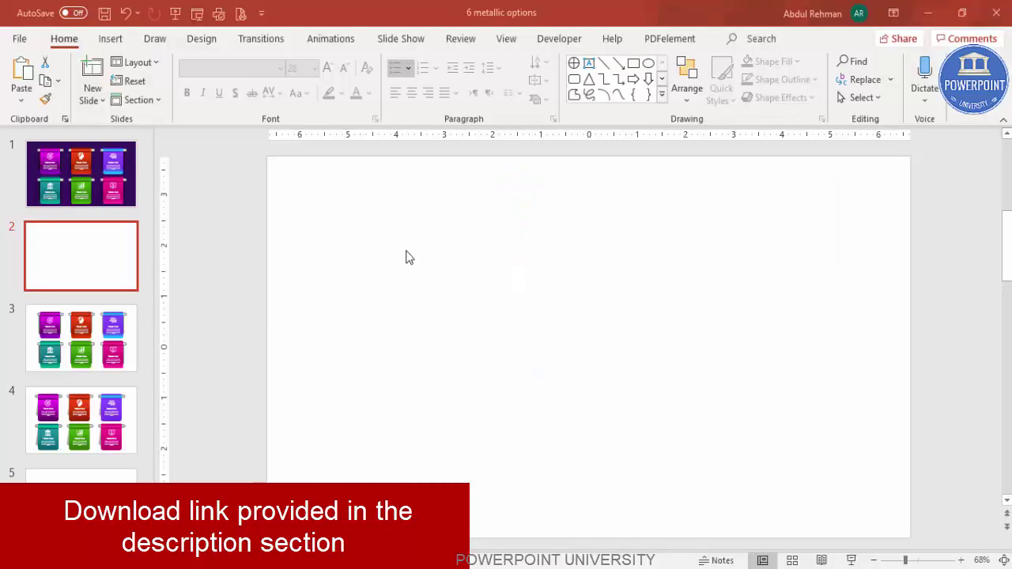
Draw a wide rounded rectangle near the upper left and round its ends fully into a pill.
left_click(112, 40)
left_click(241, 91)
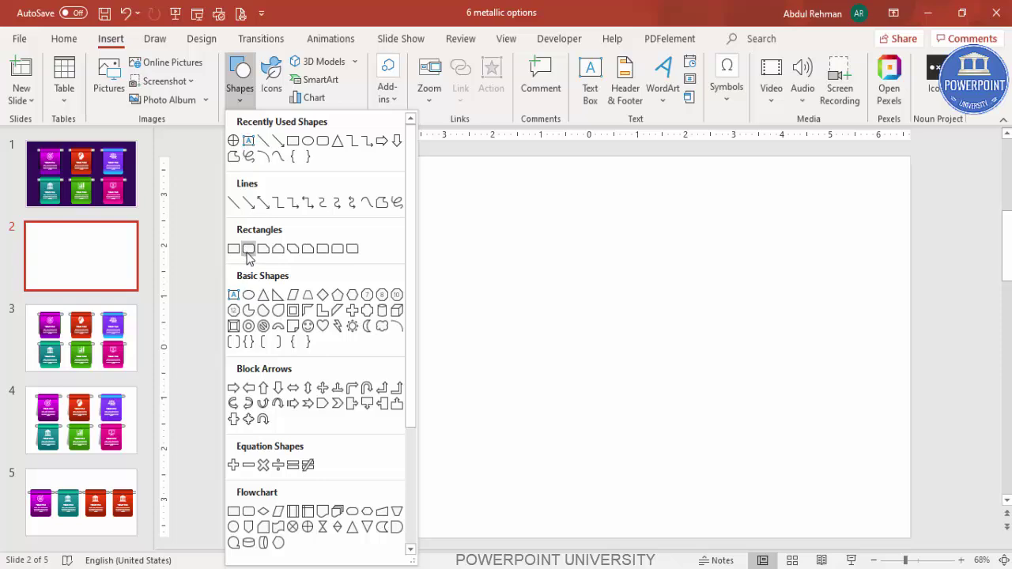
left_click(248, 249)
left_click_drag(326, 226, 498, 259)
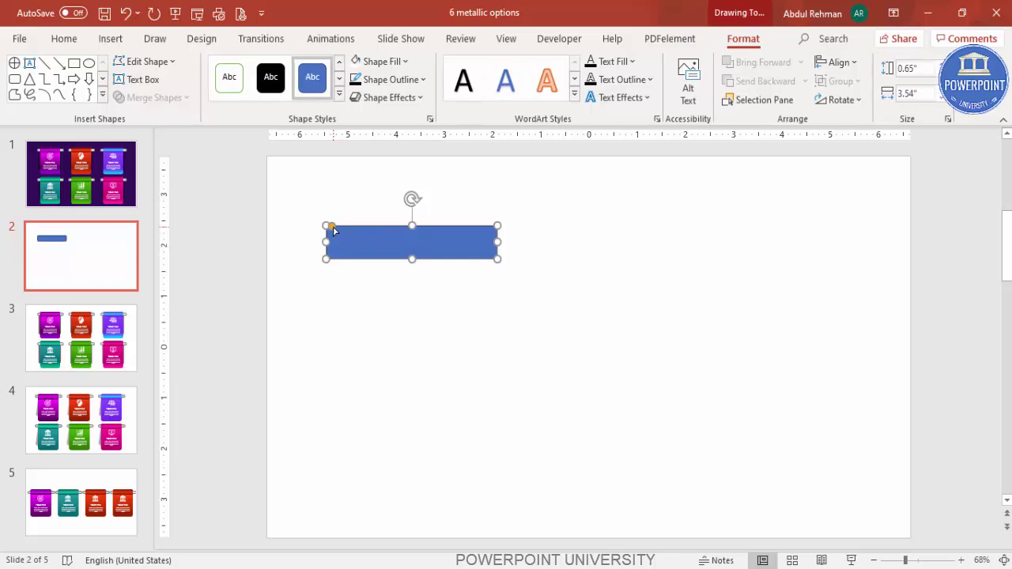
left_click_drag(333, 229, 370, 237)
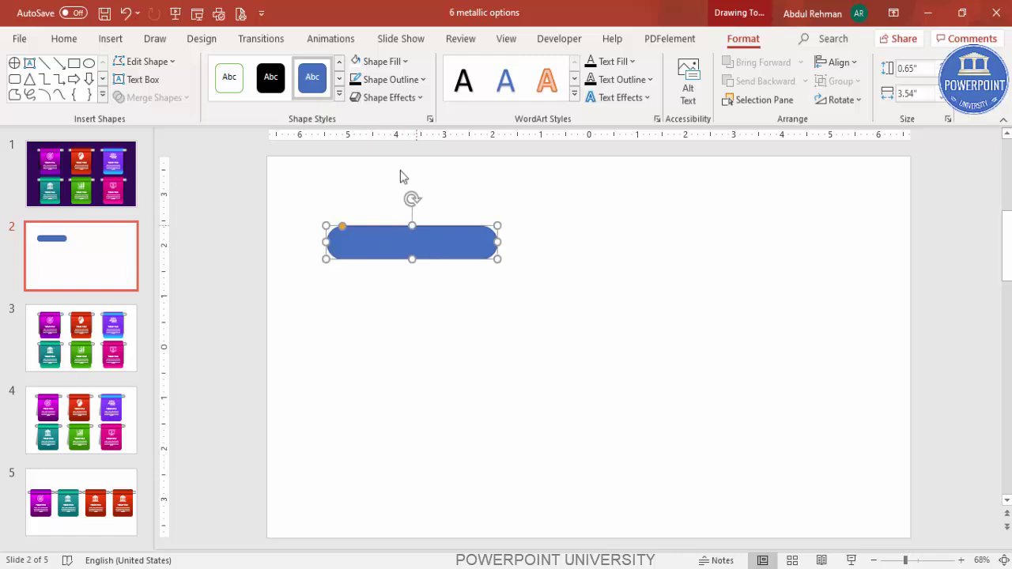
Set the pill's outline to No Outline and bring up the Format Shape pane.
left_click(406, 79)
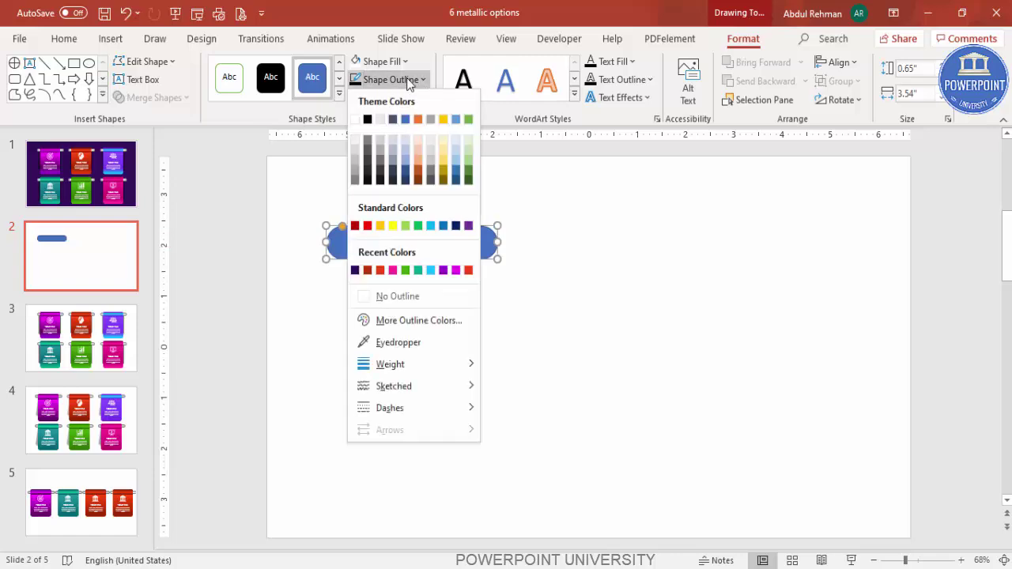
left_click(405, 298)
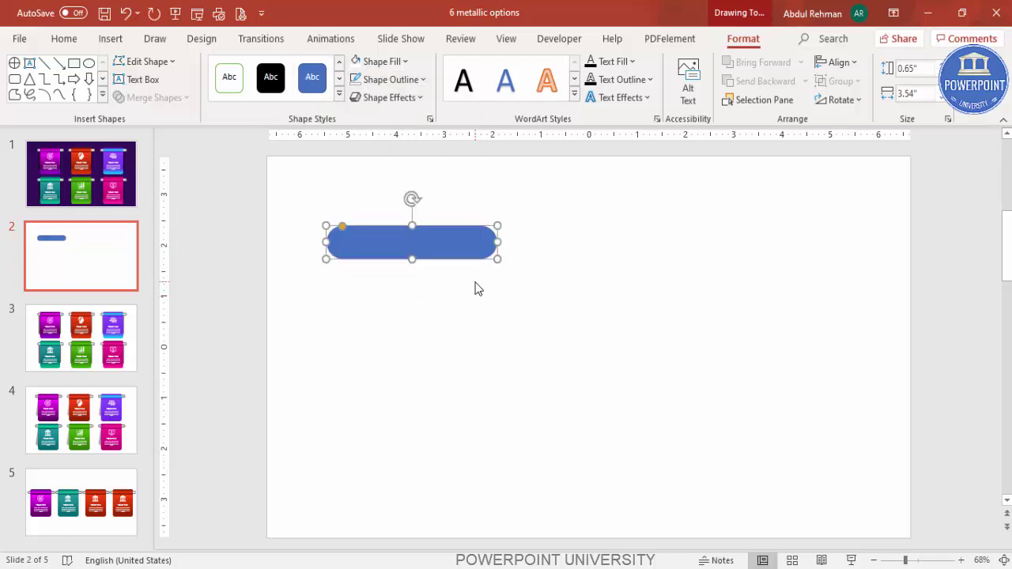
right_click(441, 242)
left_click(543, 532)
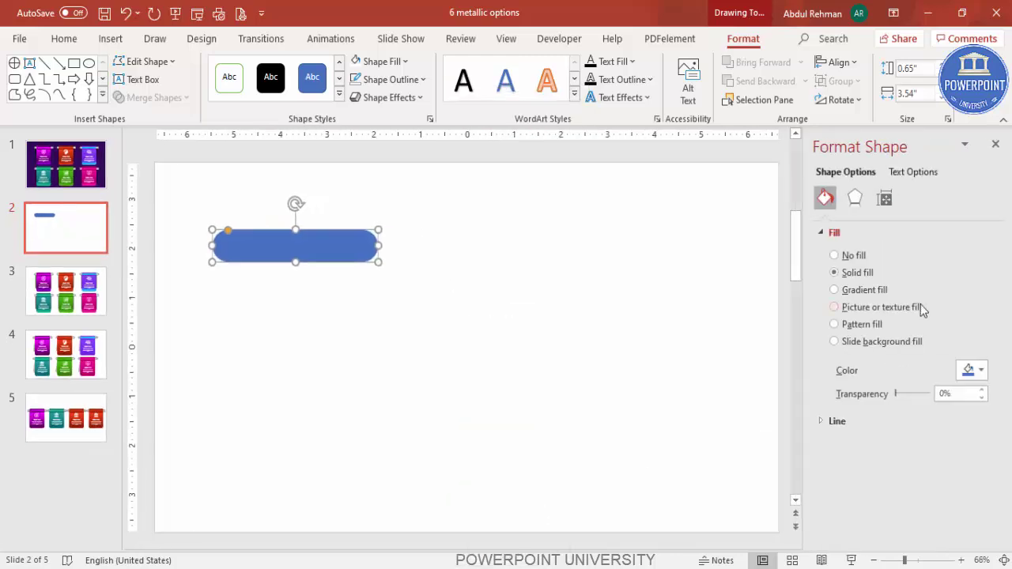
Apply a gradient fill with black, white, white, black stops at 0/38/59/100%.
left_click(869, 290)
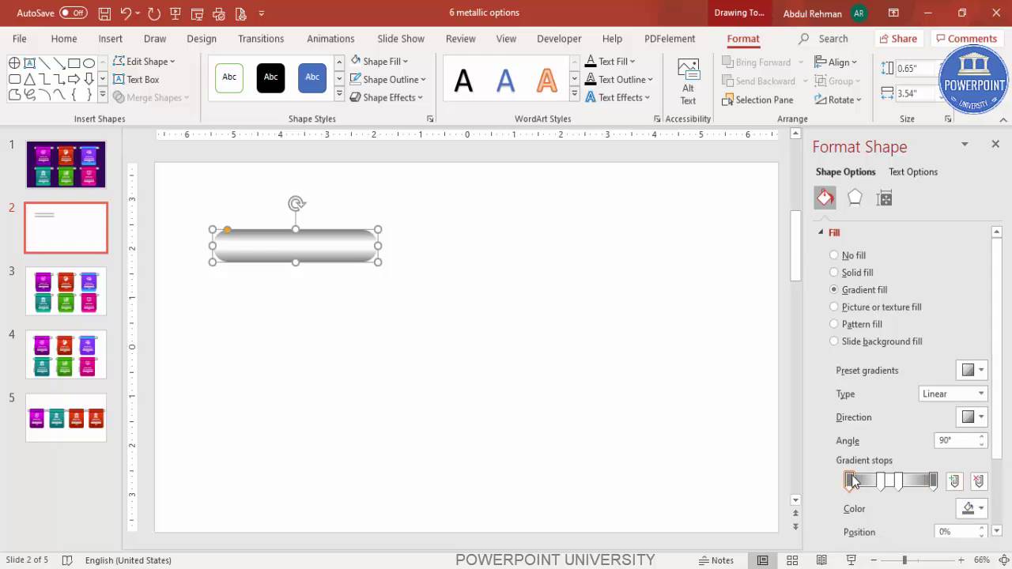
left_click(973, 510)
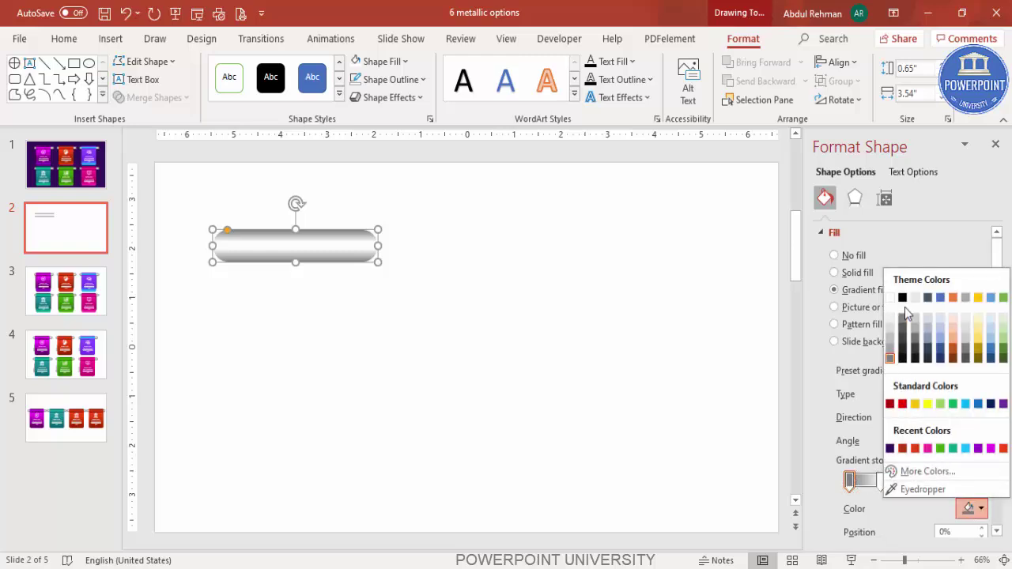
left_click(903, 299)
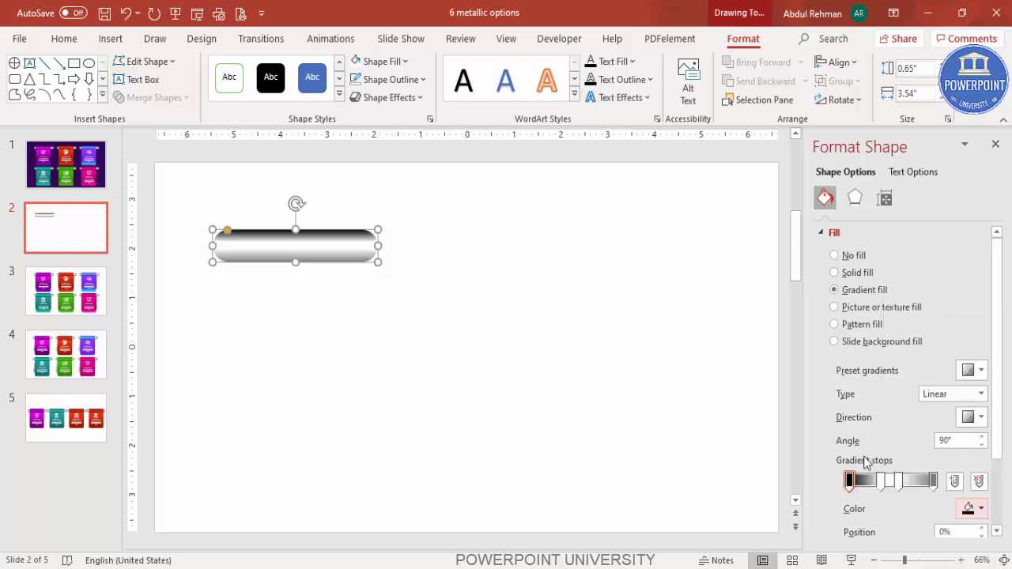
left_click(882, 481)
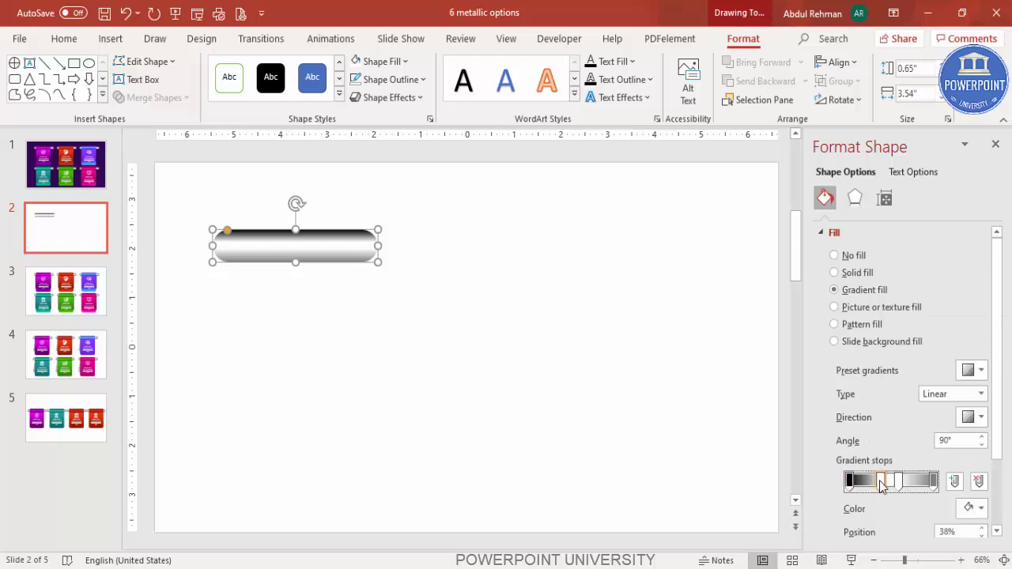
left_click(969, 509)
left_click(891, 320)
left_click_drag(920, 481, 898, 481)
left_click(971, 508)
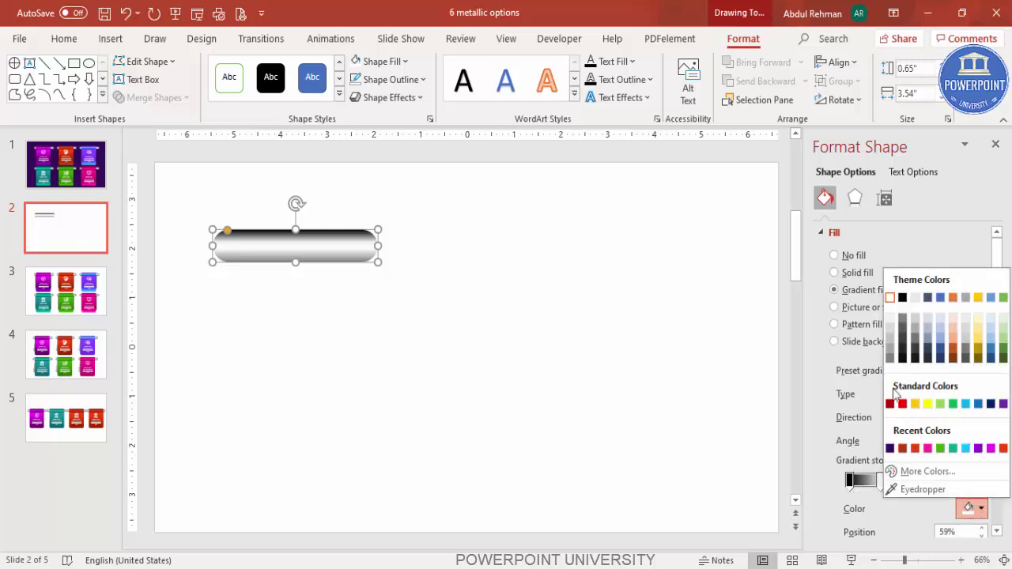
left_click(892, 306)
left_click(933, 481)
left_click(972, 509)
left_click(902, 299)
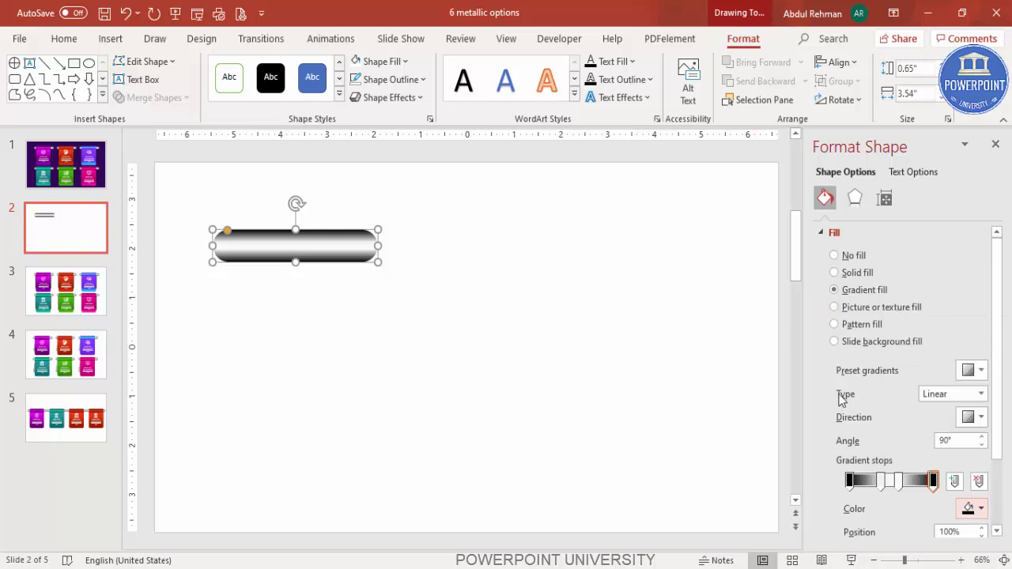
Keep the gradient Linear at 90° and shrink the pill into a thin 0.37" by 3.28" rod.
left_click(939, 394)
left_click(935, 409)
left_click(980, 416)
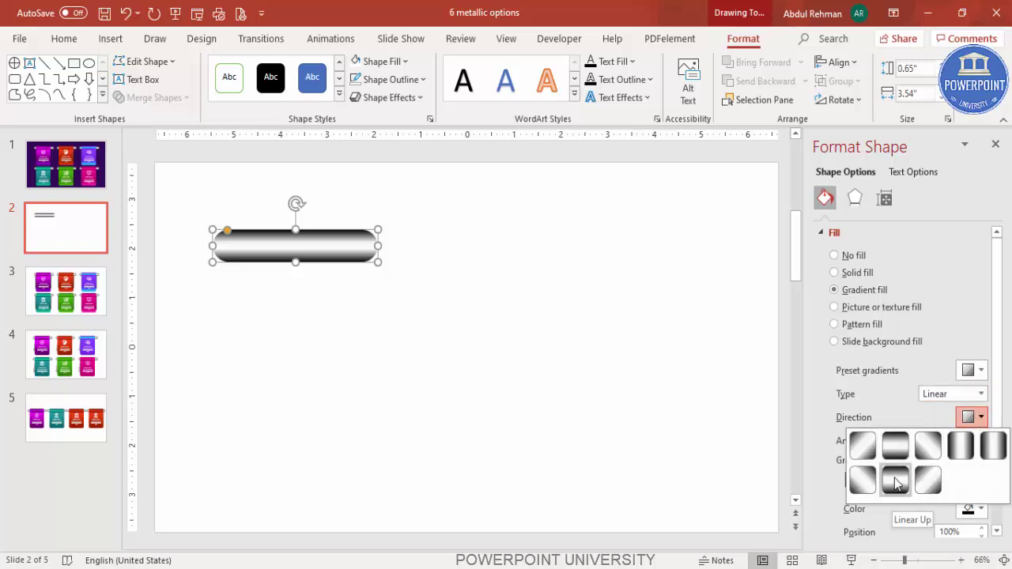
left_click(443, 380)
left_click_drag(210, 225, 223, 244)
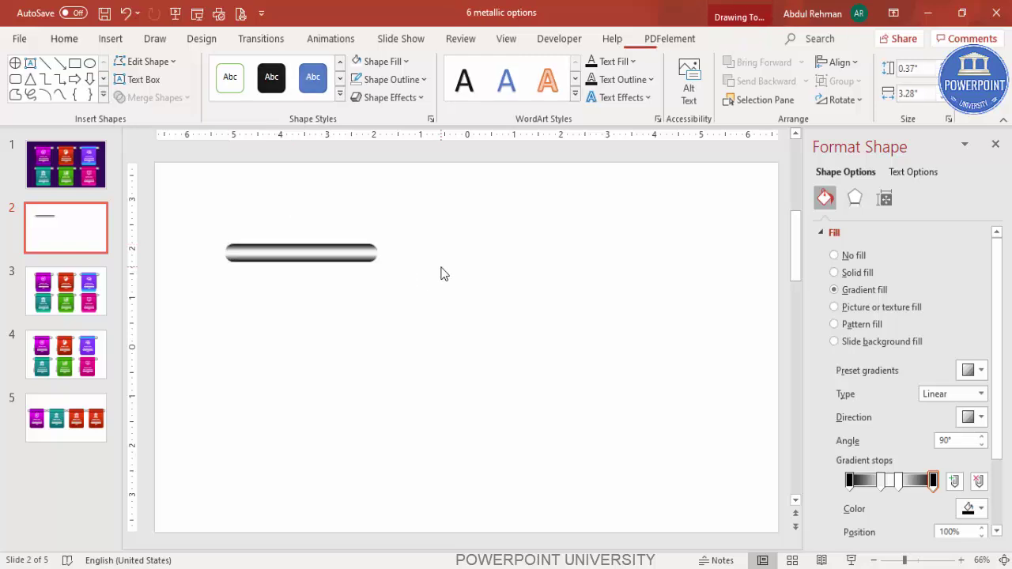
left_click(443, 273)
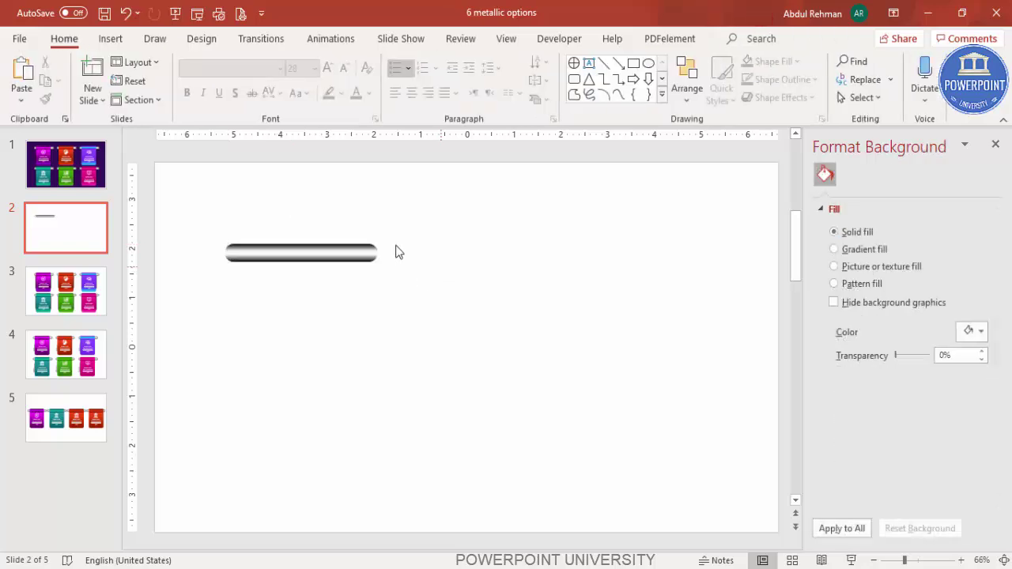
Duplicate the rod just below it, shortening the copy and making it taller.
left_click(272, 258)
left_click_drag(375, 252, 364, 287)
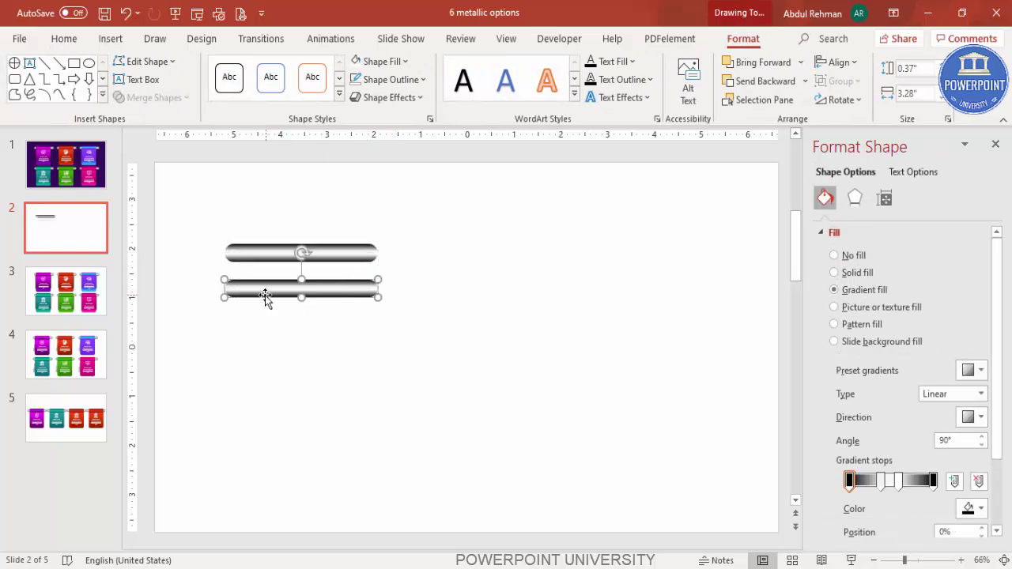
left_click_drag(225, 289, 246, 292)
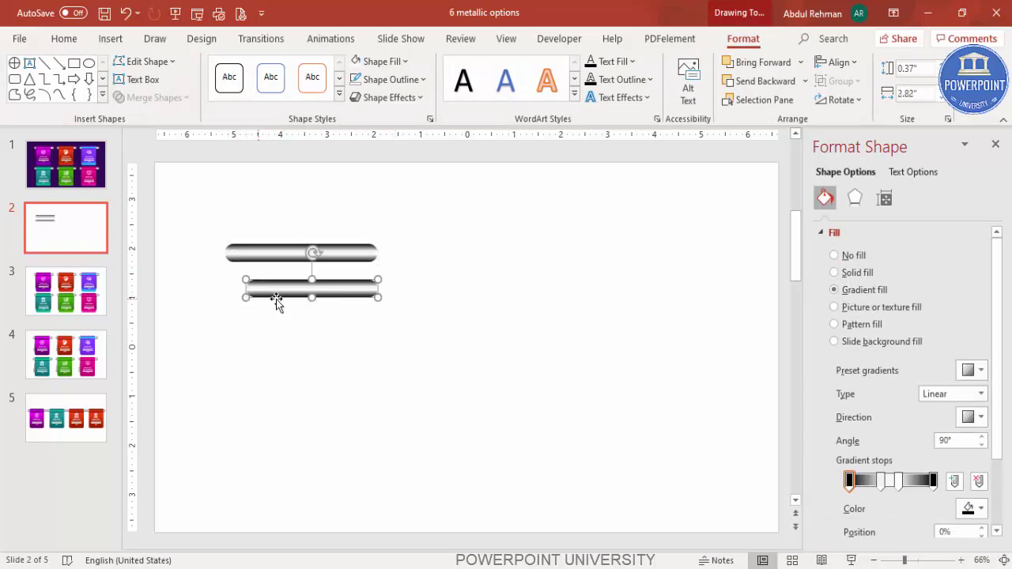
left_click_drag(311, 297, 338, 294)
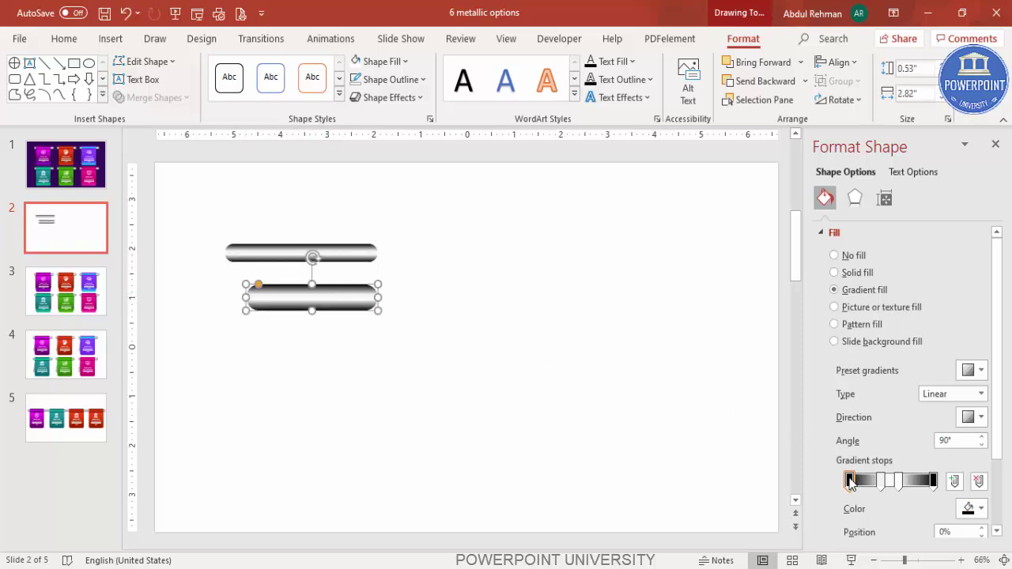
Recolour the copy's first gradient stop purple and its last stop dark purple.
left_click(973, 508)
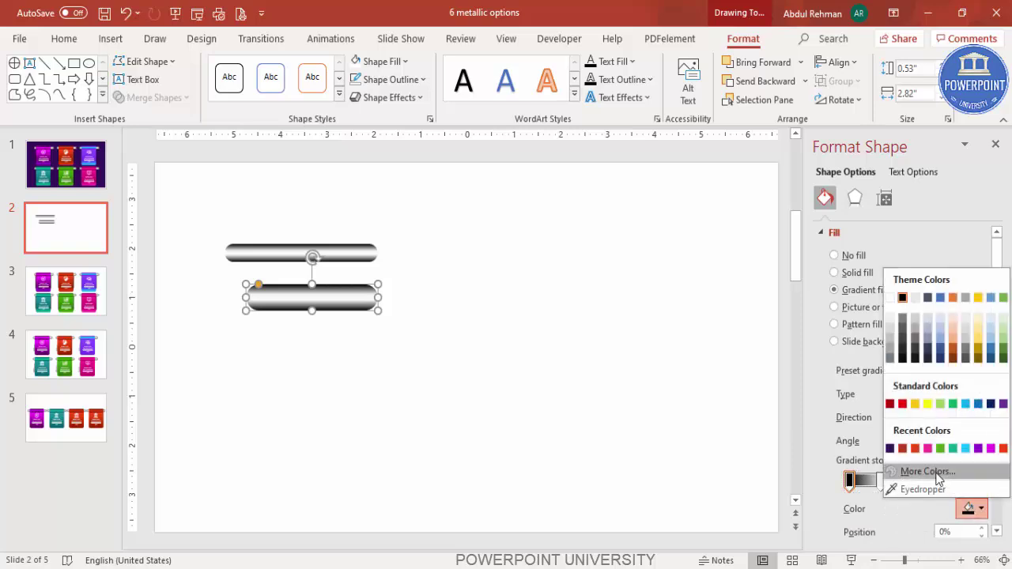
left_click(945, 472)
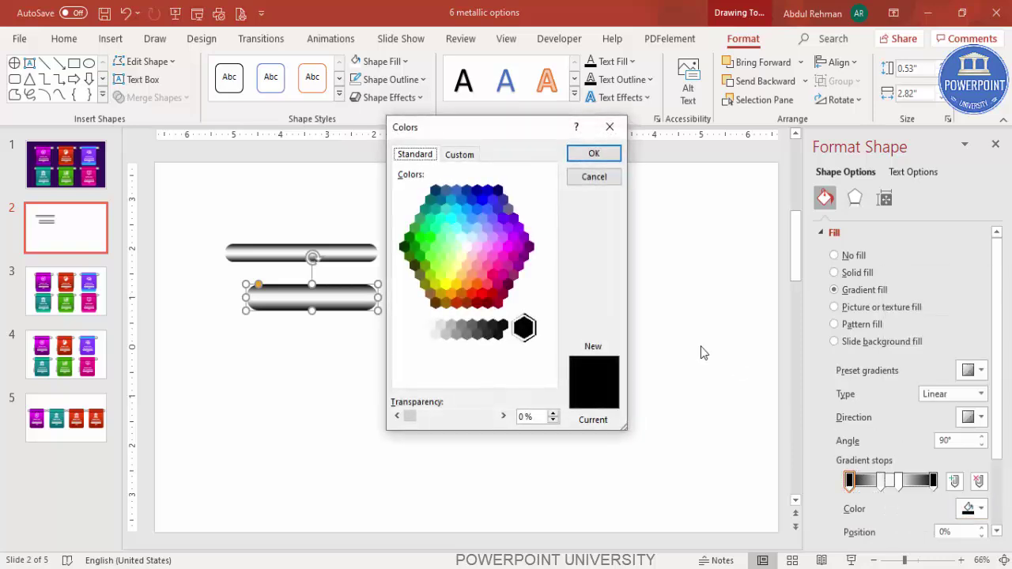
left_click(529, 247)
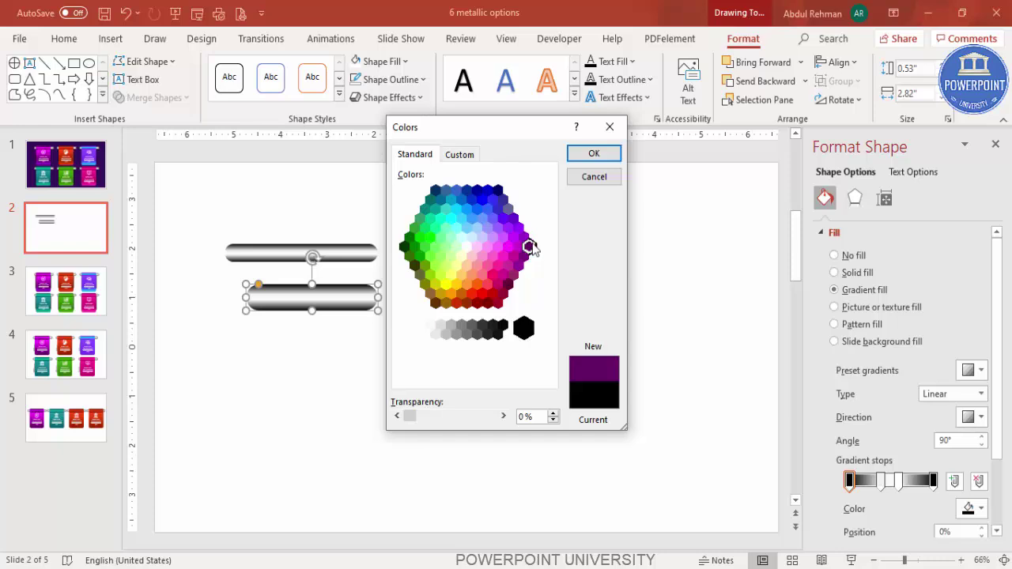
left_click(595, 155)
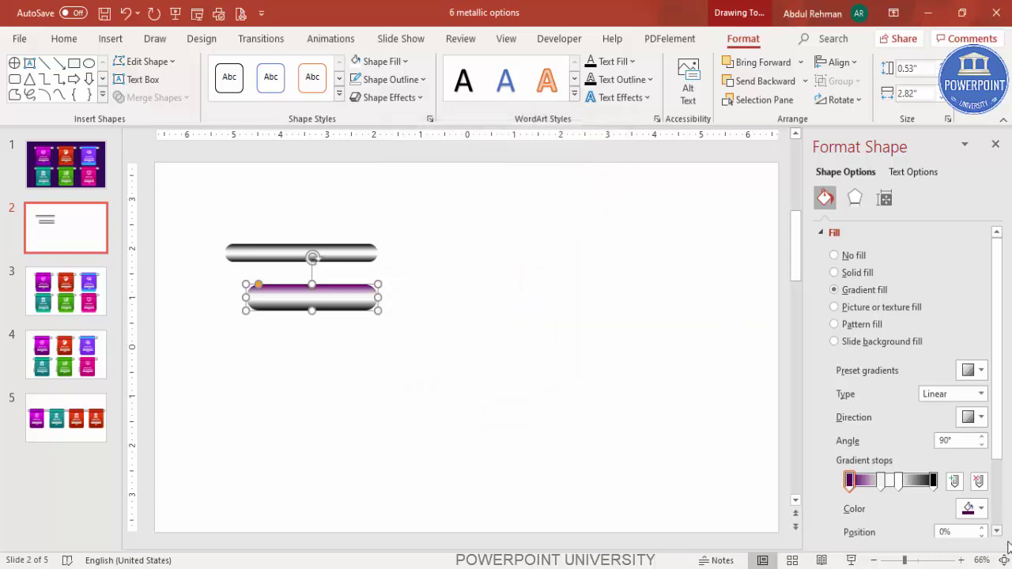
left_click(934, 481)
left_click(972, 508)
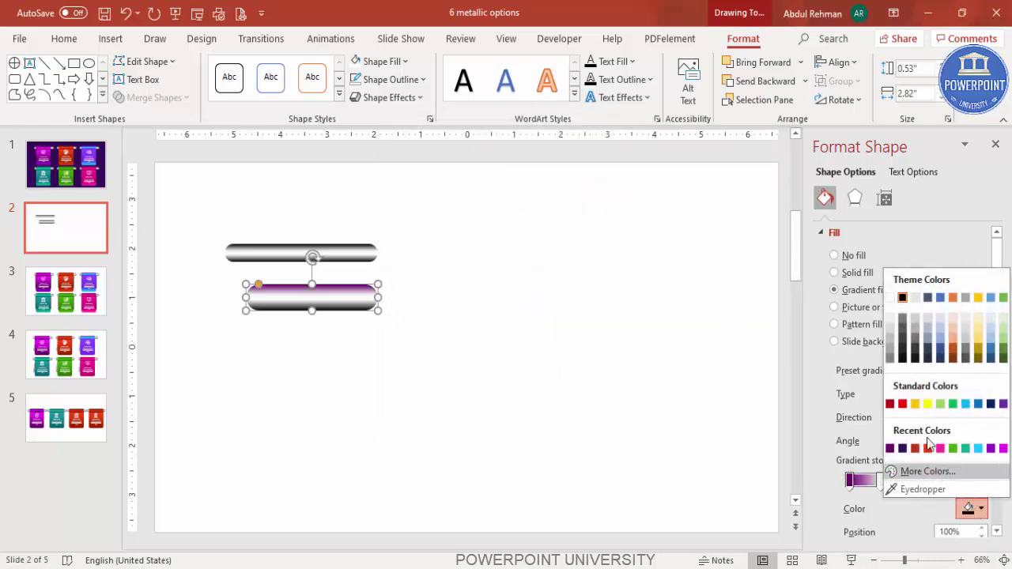
left_click(891, 449)
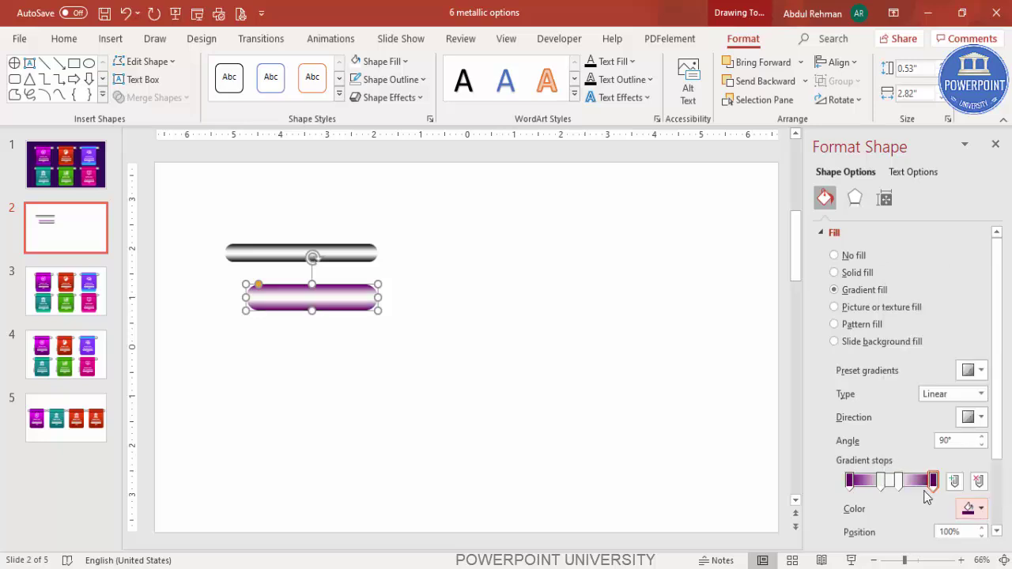
Make the 38% gradient stop magenta and the 59% stop light pink.
left_click(881, 480)
left_click(973, 509)
left_click(927, 471)
left_click(414, 155)
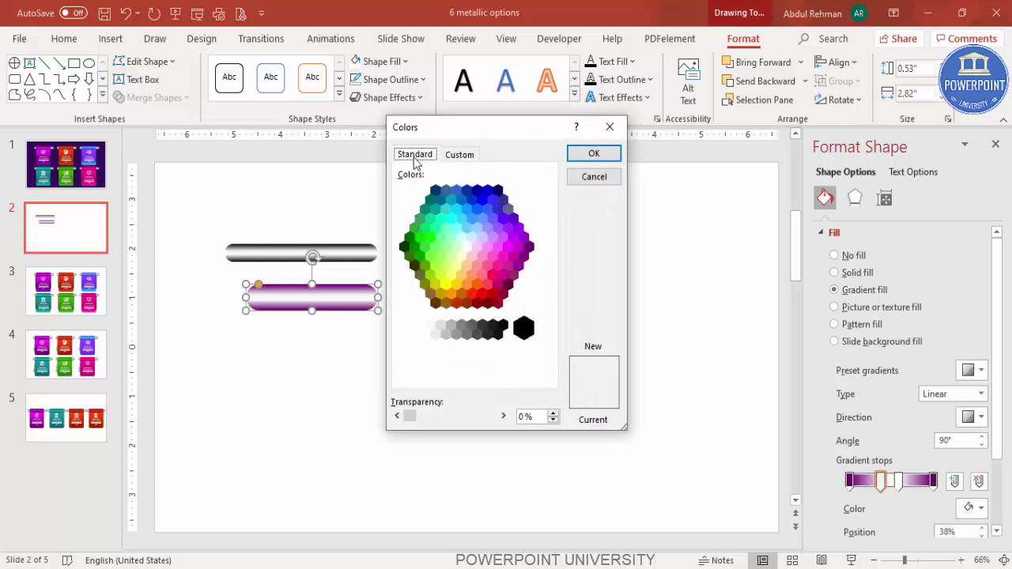
left_click(509, 249)
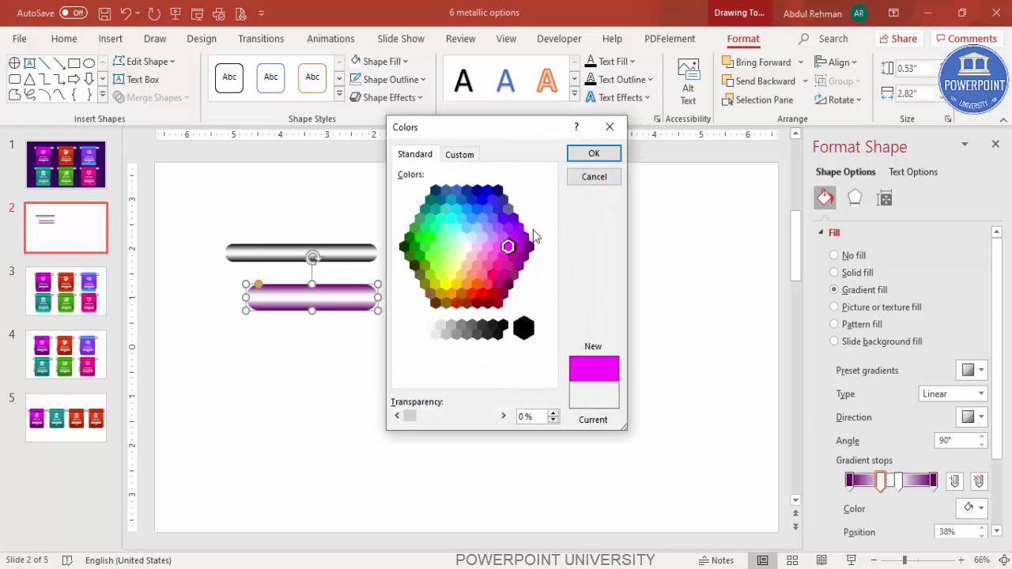
left_click(594, 155)
left_click(900, 480)
left_click(972, 508)
left_click(927, 470)
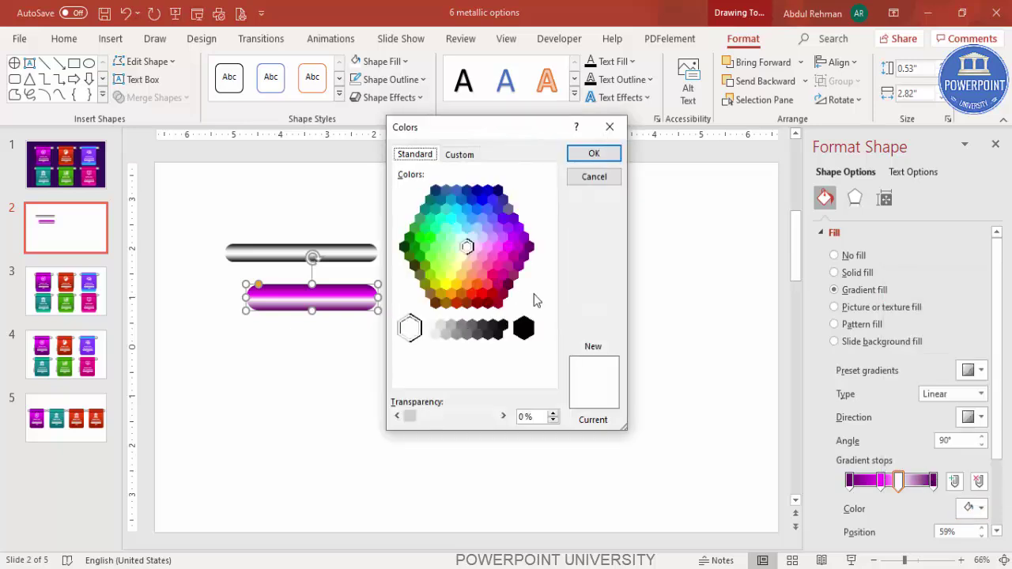
left_click(504, 253)
left_click(594, 153)
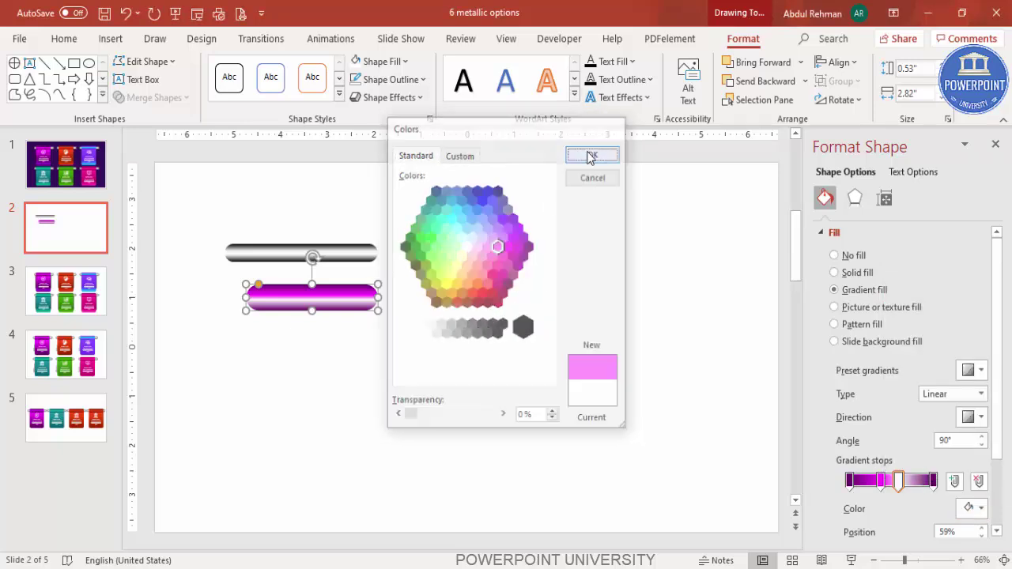
Reduce the magenta bar's corner rounding, move it onto the rod, and resize it to 0.66" by 2.52".
left_click(413, 353)
left_click(324, 305)
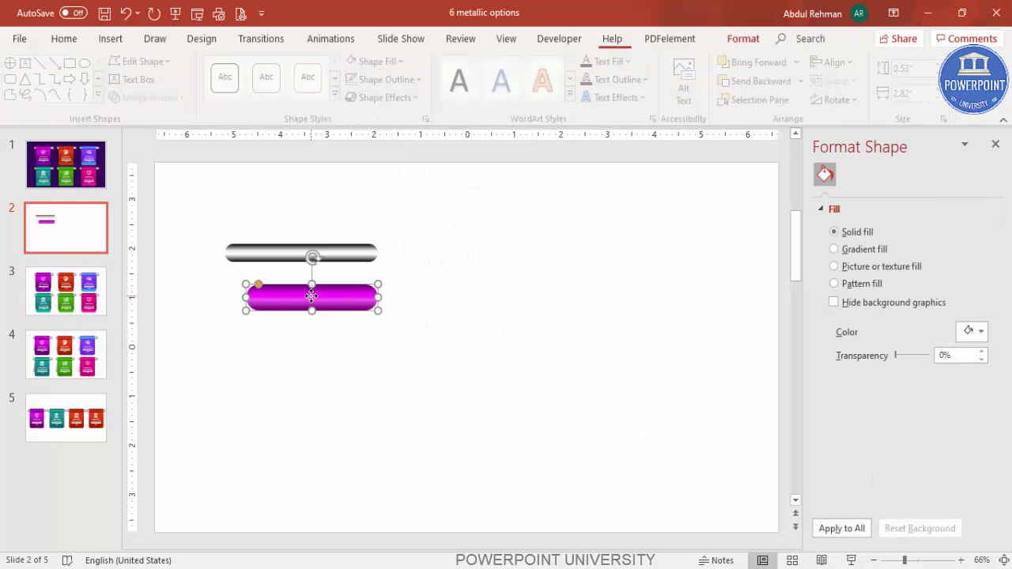
left_click_drag(259, 286, 254, 287)
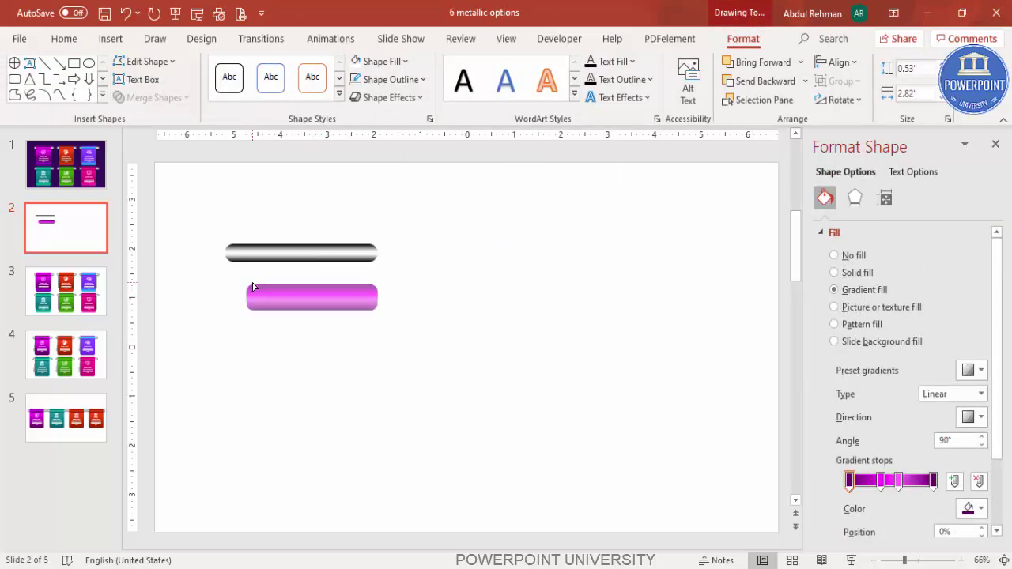
left_click_drag(312, 304, 303, 237)
left_click_drag(372, 252, 355, 252)
left_click_drag(290, 257, 249, 241)
Duplicate the magenta bar below the roller.
left_click(298, 258)
left_click(396, 296)
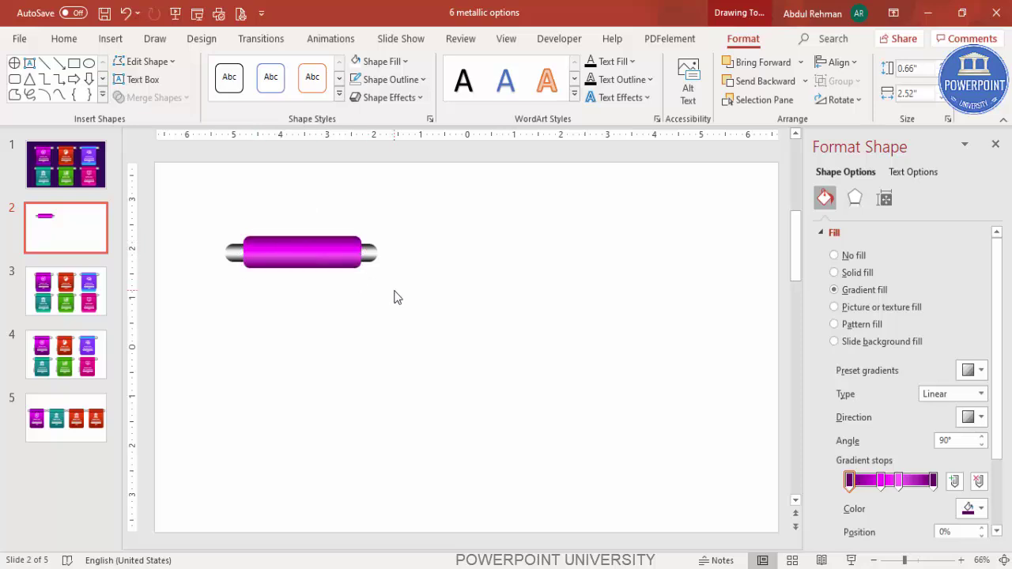
left_click(311, 253)
left_click_drag(333, 256, 316, 314)
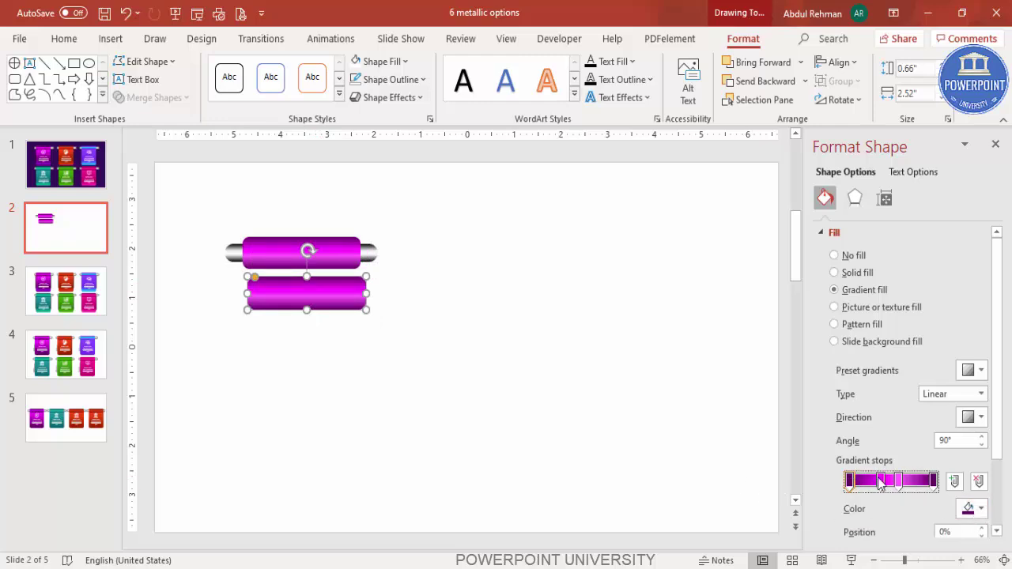
Remove the copy's darkest first gradient stop.
left_click(982, 510)
left_click(982, 510)
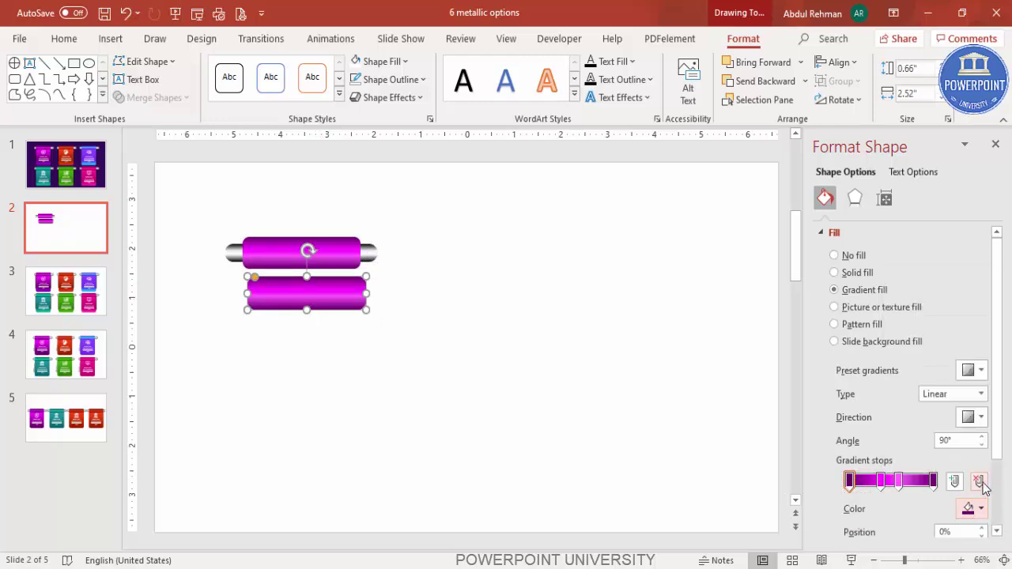
left_click(981, 481)
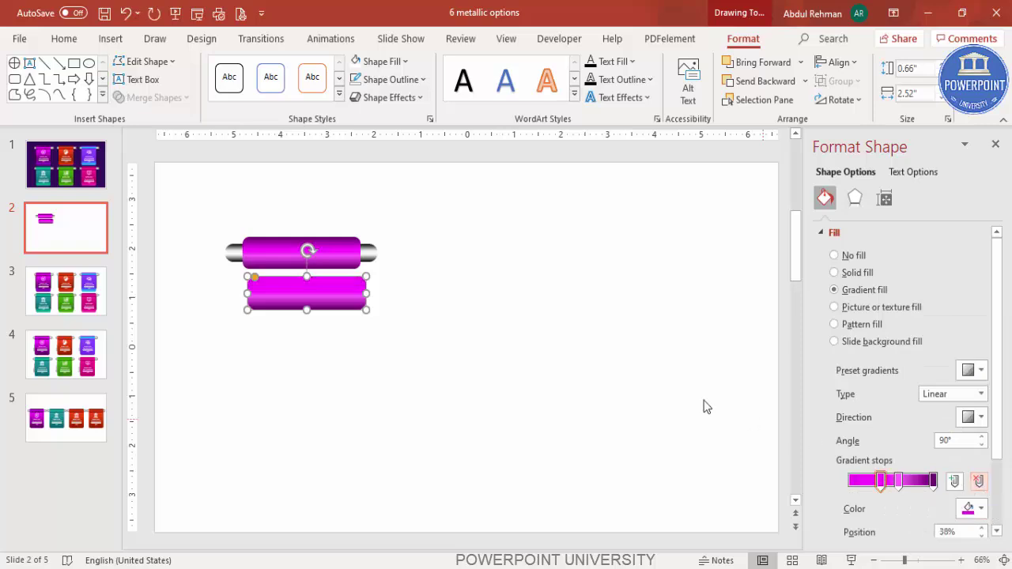
Move the copy onto the roller, stretch it to 2.64" tall, and send it to the back.
left_click_drag(332, 289, 331, 273)
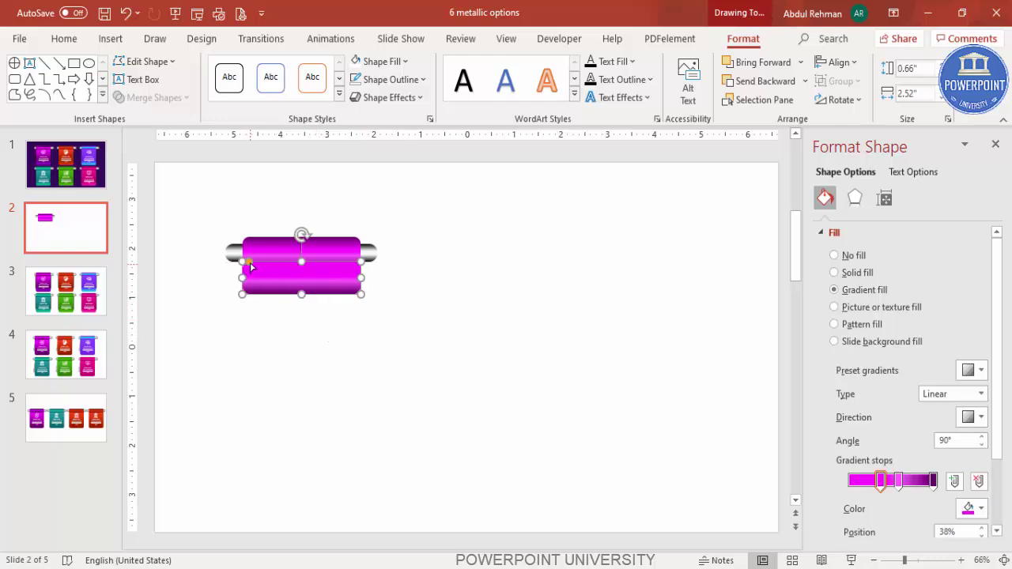
key("ctrl+shift+bracketleft")
left_click(301, 285)
left_click_drag(301, 293, 290, 392)
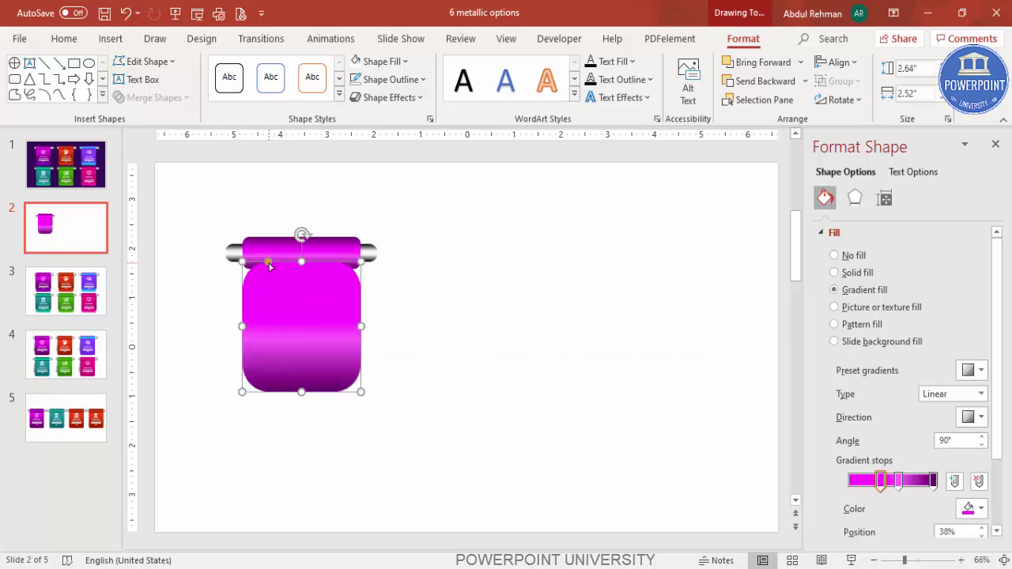
key("ctrl+shift+bracketleft")
key("ctrl+z")
key("ctrl+y")
key("ctrl+z")
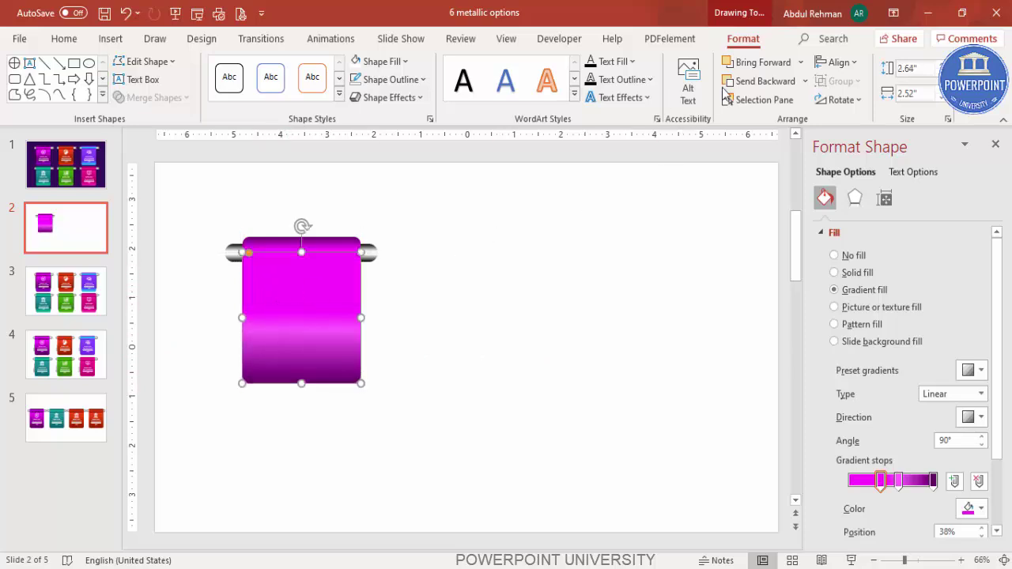
left_click(805, 80)
left_click(759, 122)
left_click(486, 320)
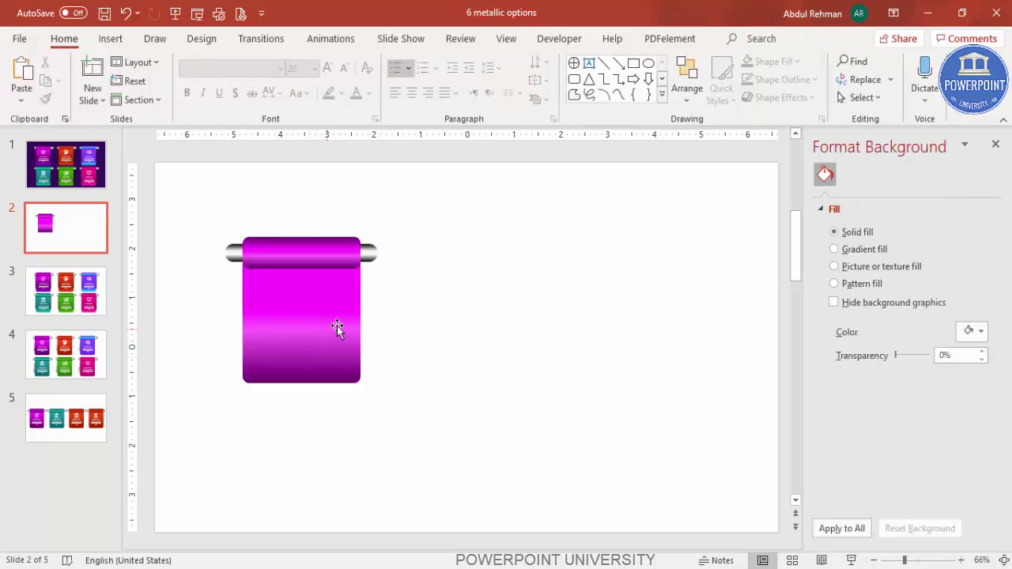
left_click(312, 262)
Give the roller top an Offset Bottom outer shadow.
left_click(855, 197)
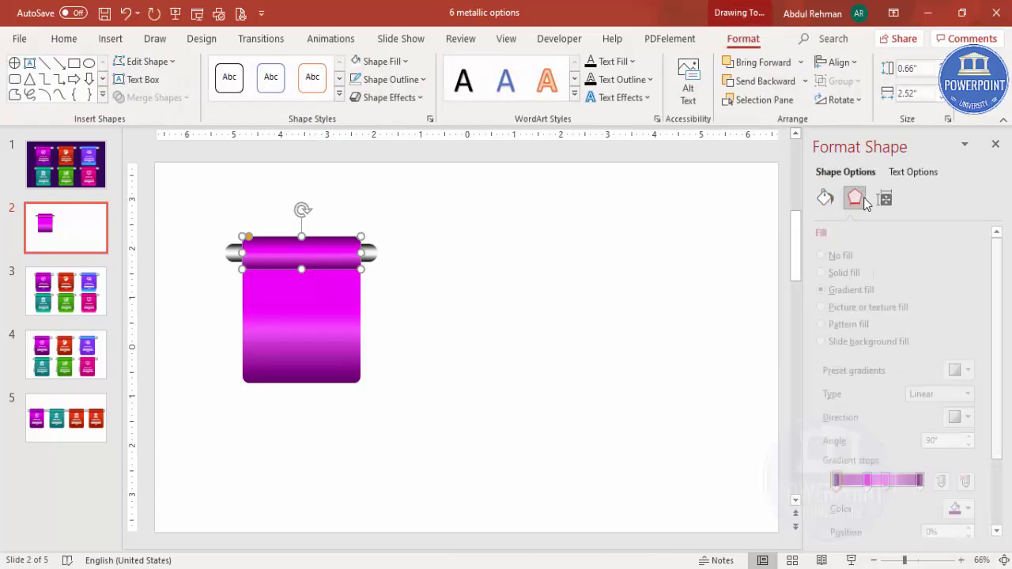
left_click(981, 253)
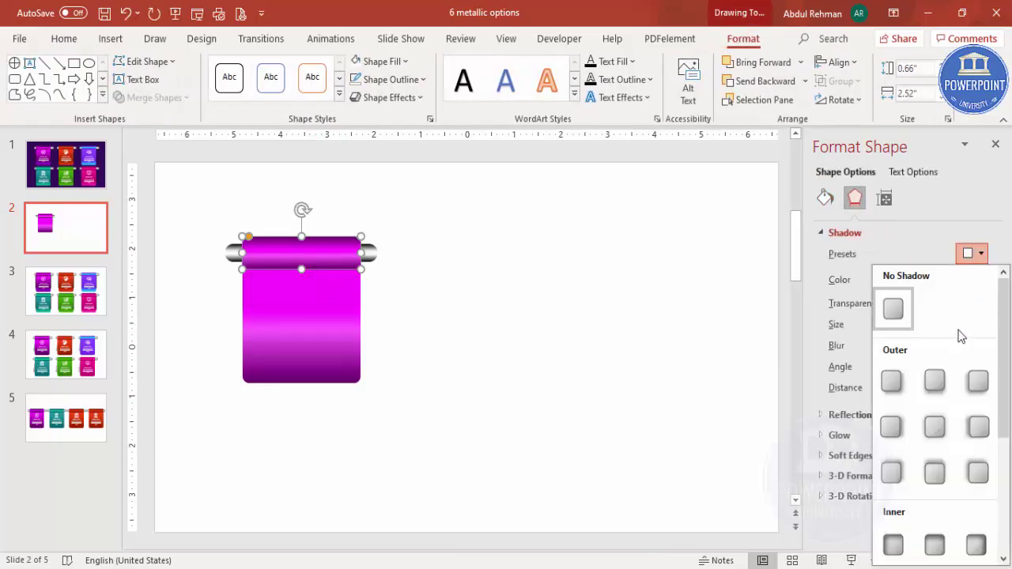
left_click(935, 381)
left_click(625, 373)
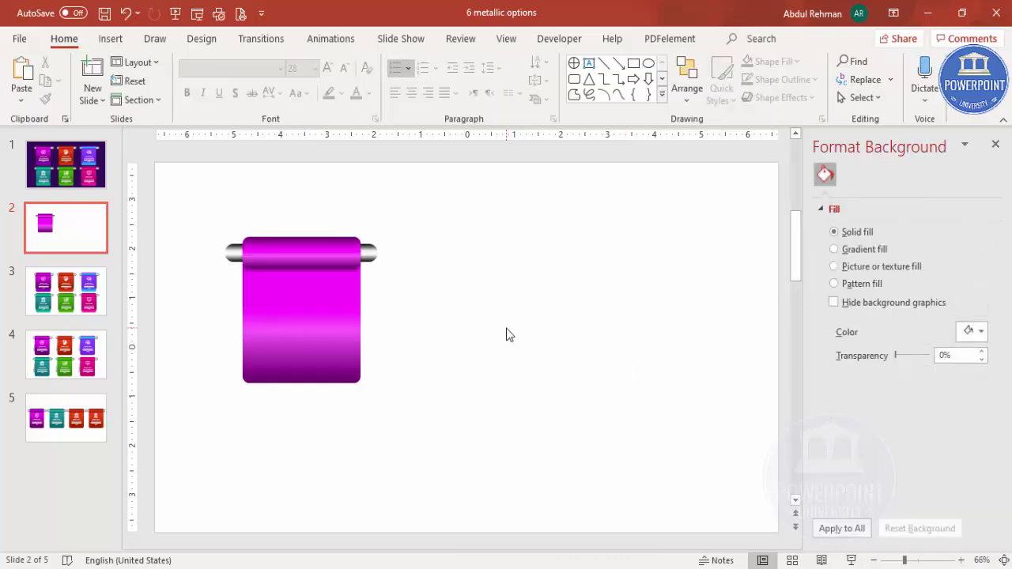
Duplicate the banner body to the right and fill it solid black at 58% transparency.
left_click(316, 299)
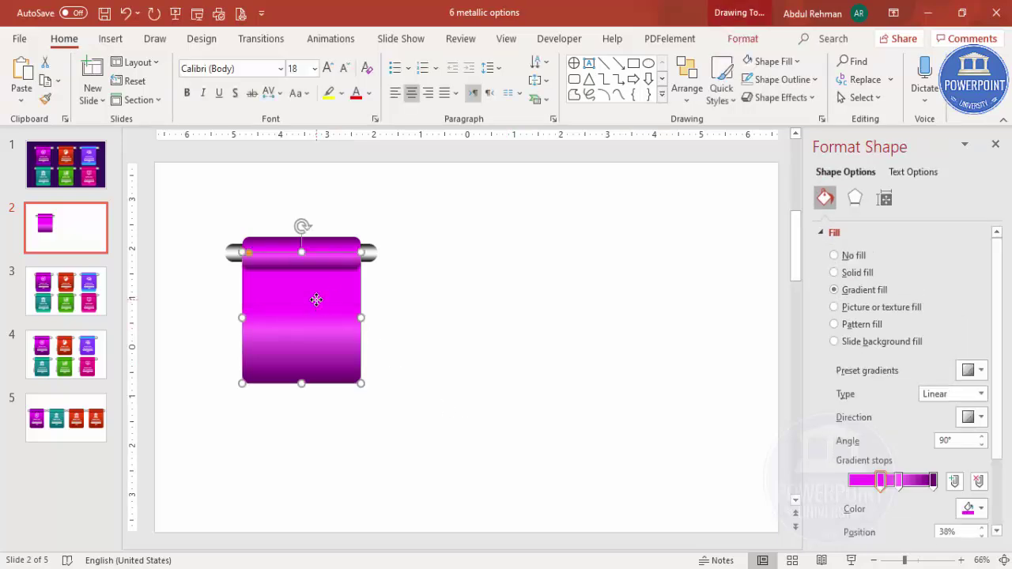
left_click(326, 307)
left_click_drag(327, 319, 499, 322)
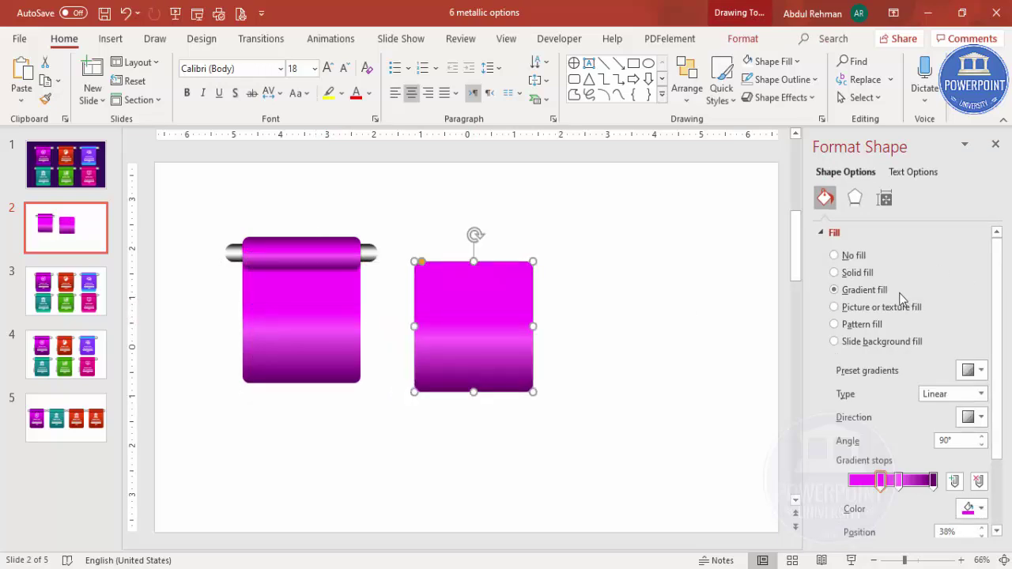
left_click(858, 274)
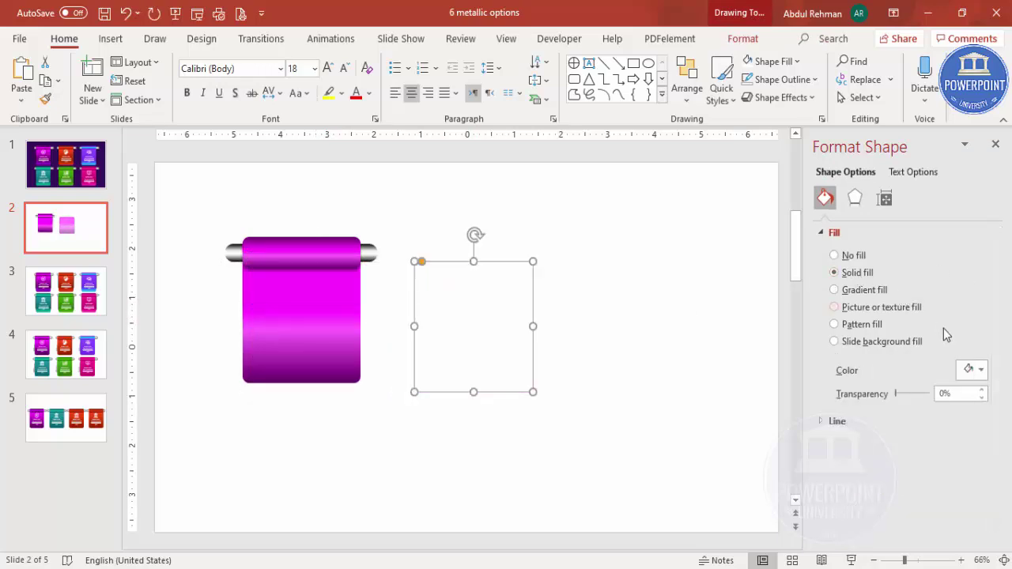
left_click(979, 370)
left_click(902, 159)
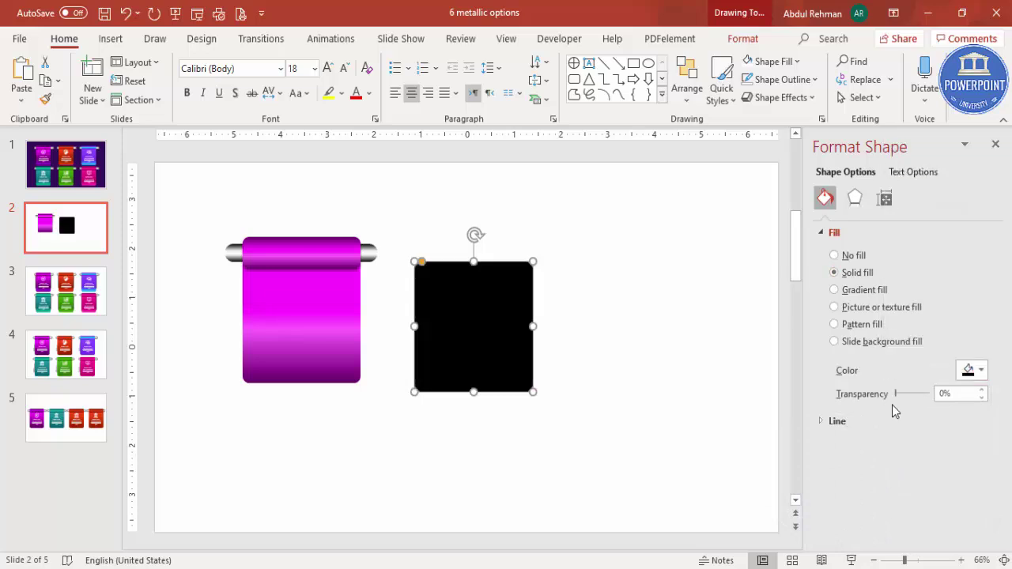
left_click_drag(896, 394, 915, 395)
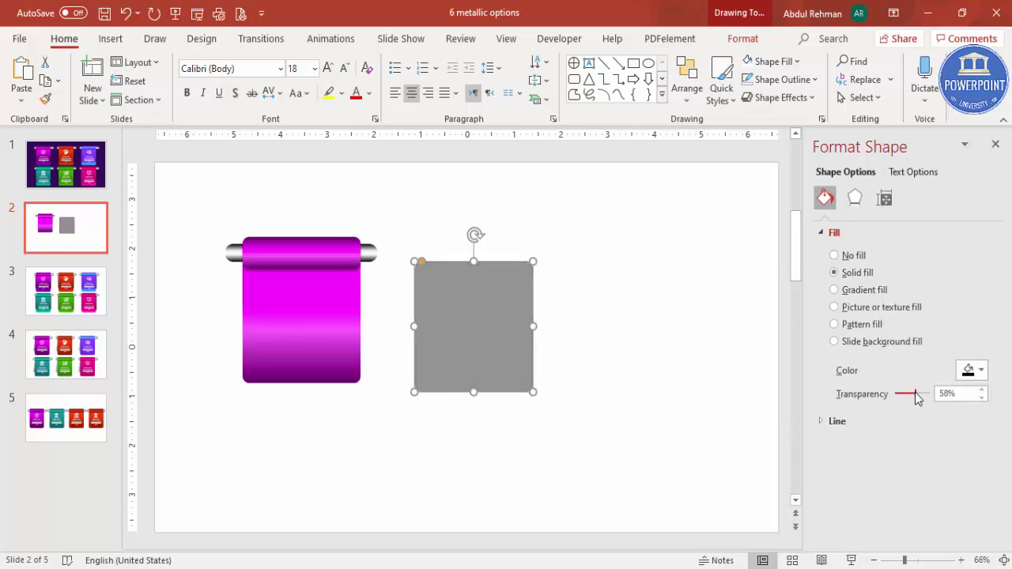
Give the black copy 9 pt soft edges.
left_click(855, 198)
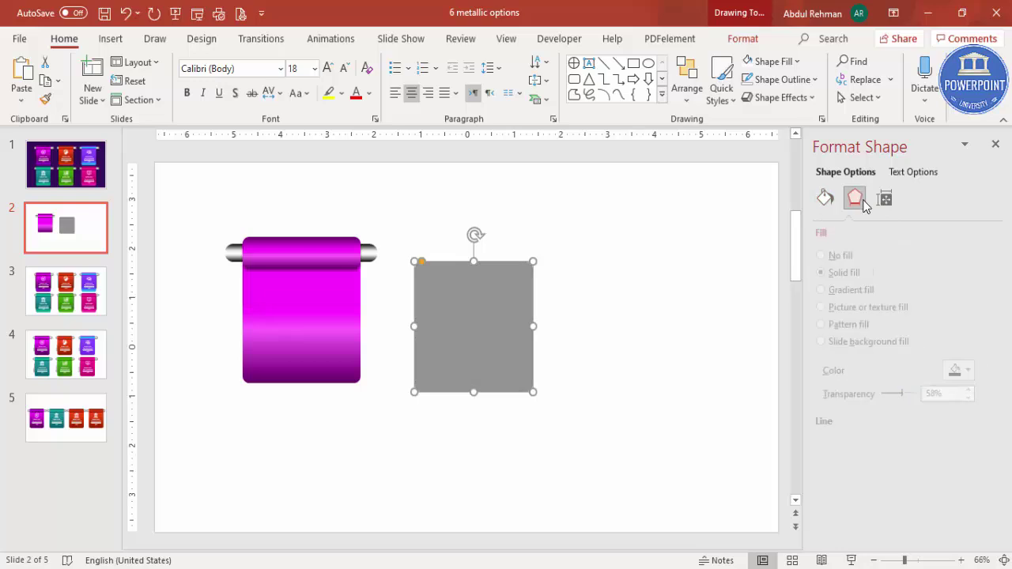
left_click(844, 233)
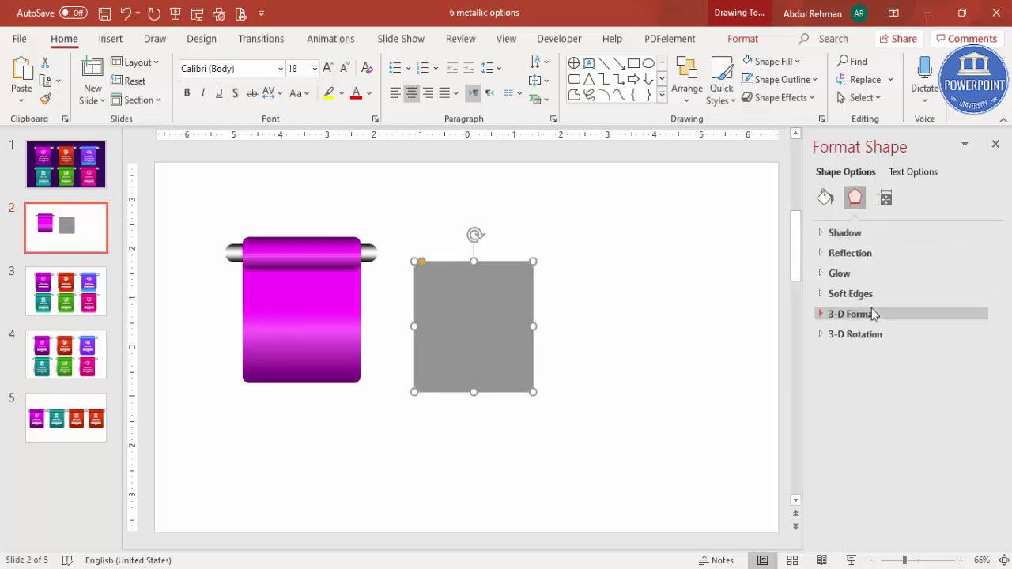
left_click(851, 294)
left_click(983, 334)
left_click(983, 334)
left_click(983, 335)
left_click(983, 335)
Fit the grey shadow shape over the banner body, adjusting its width, and send it to the back.
left_click_drag(443, 323, 294, 298)
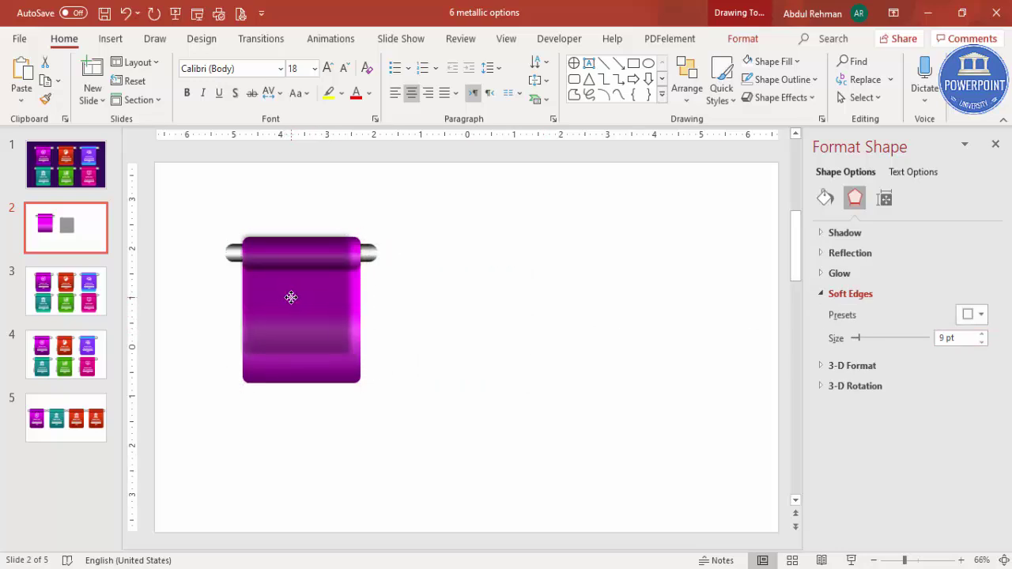
key("ctrl+shift+bracketleft")
left_click_drag(356, 293, 365, 295)
left_click_drag(238, 294, 234, 295)
left_click_drag(367, 295, 369, 295)
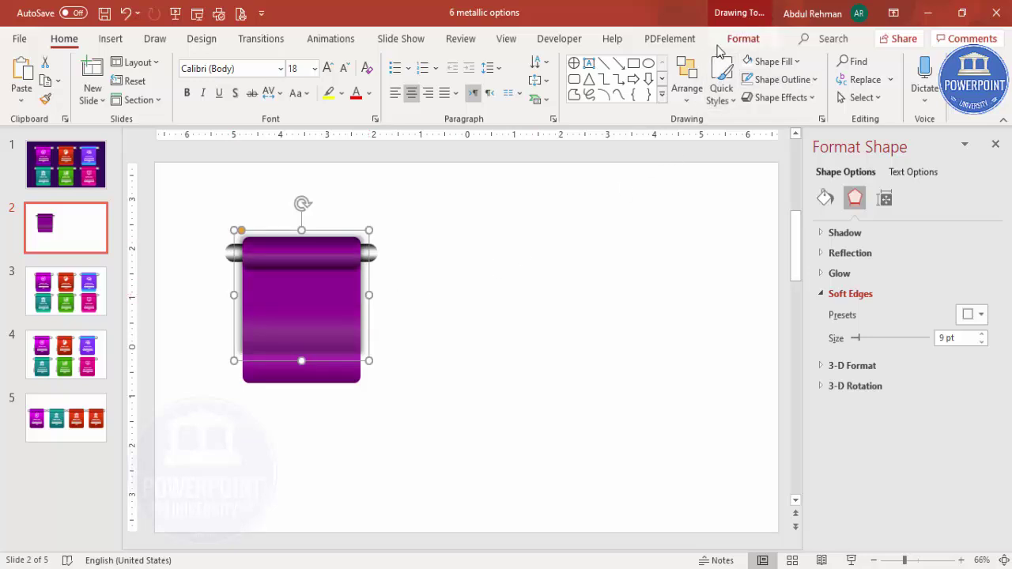
left_click(743, 39)
left_click(805, 81)
left_click(783, 124)
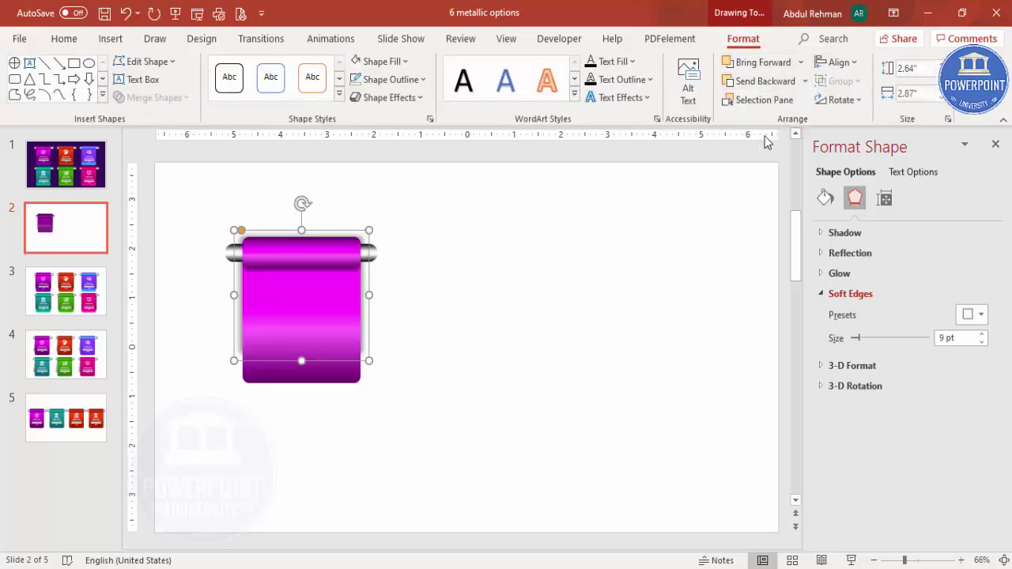
left_click(562, 301)
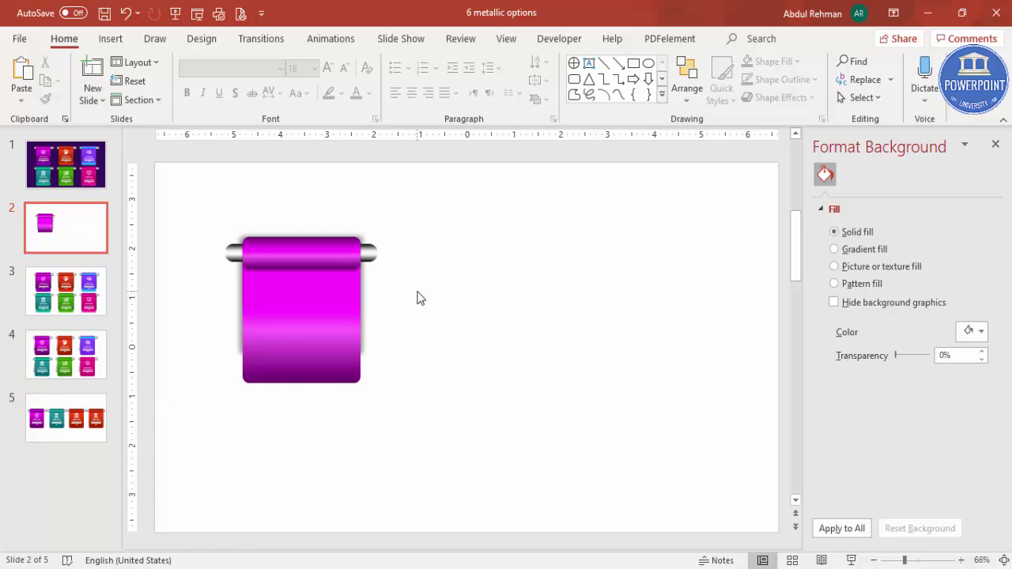
left_click(111, 38)
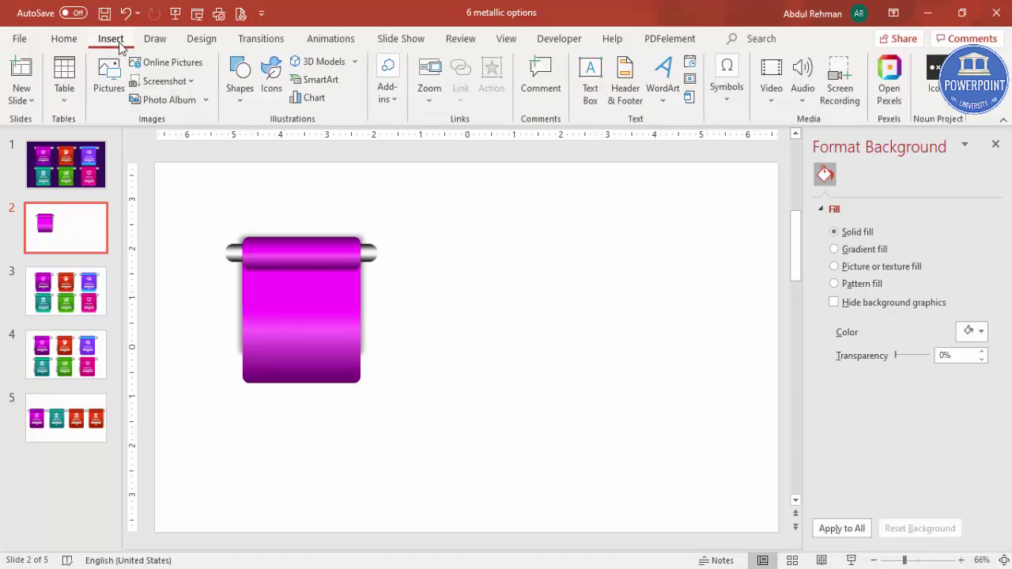
Add a text box on the banner reading 'YOUR TITLE'.
left_click(590, 88)
left_click_drag(257, 299, 351, 319)
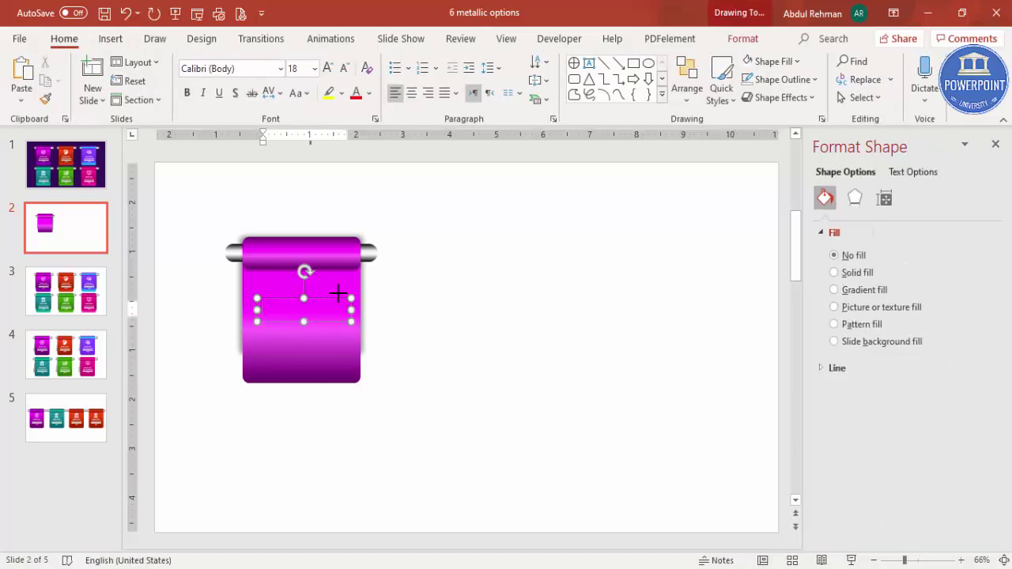
type("YOUR TITLE")
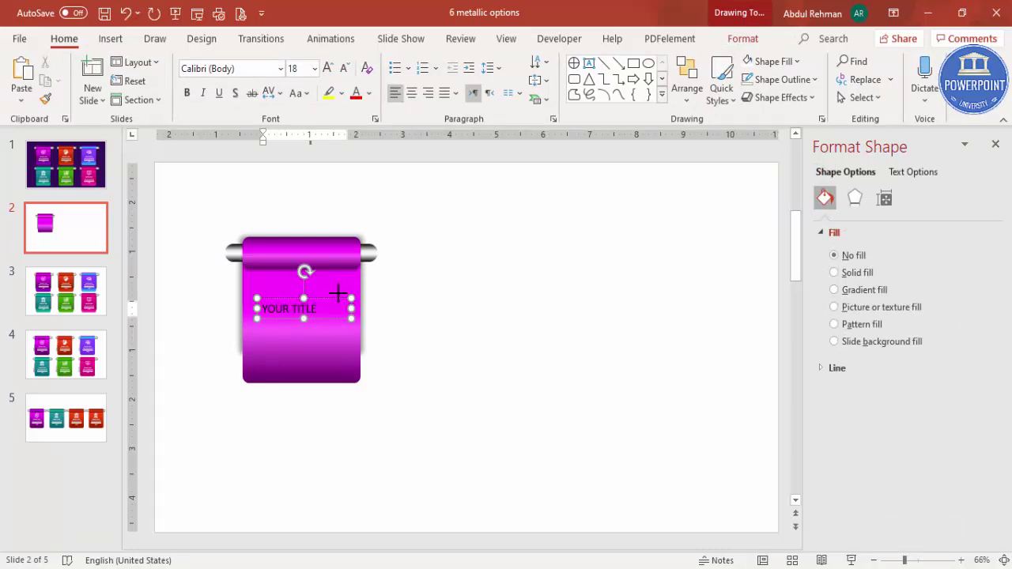
Make the title centred, white and bold, and move it up near the banner top.
left_click(324, 299)
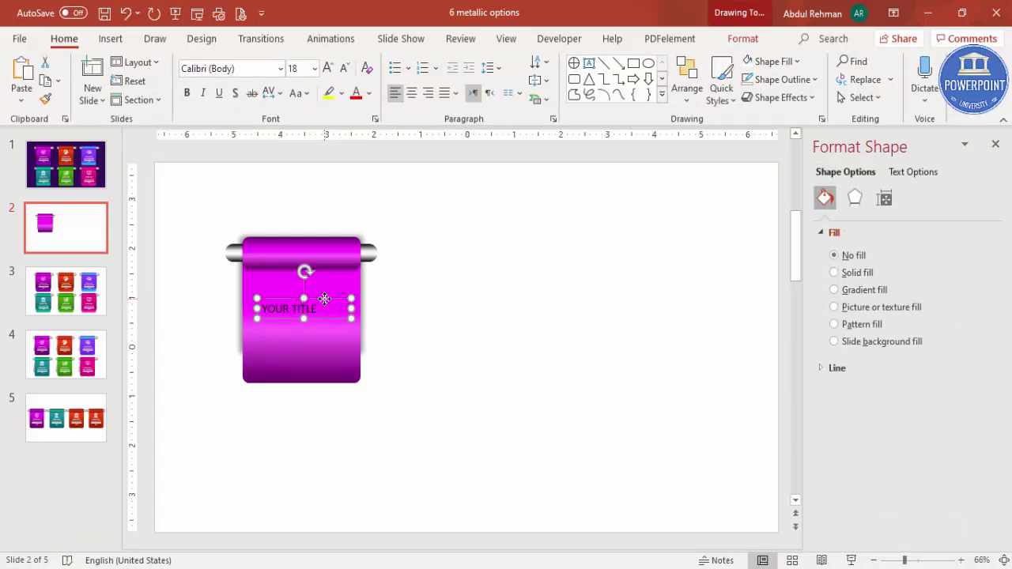
left_click(411, 92)
left_click(369, 92)
left_click(356, 138)
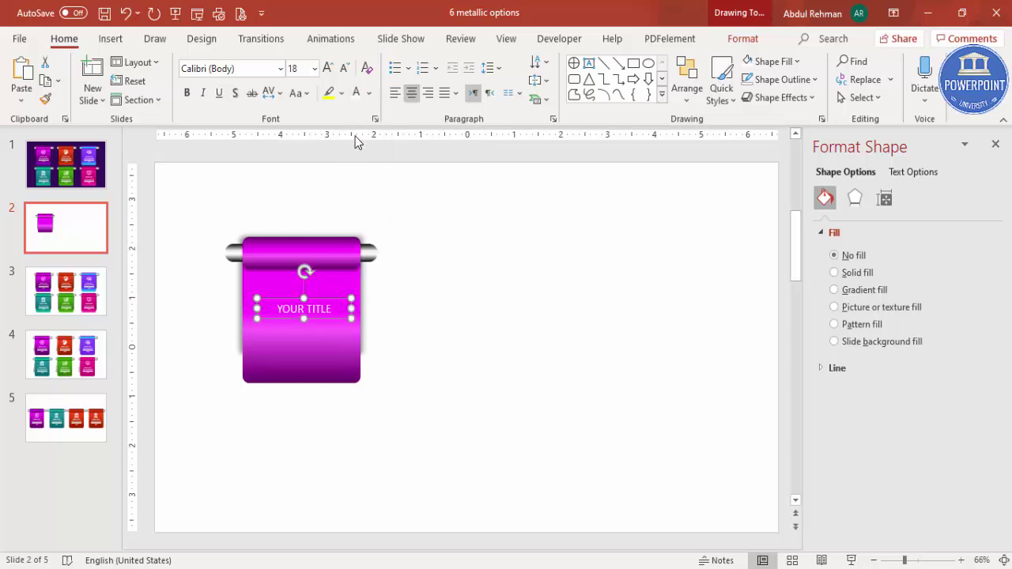
left_click(187, 92)
left_click_drag(330, 300, 328, 284)
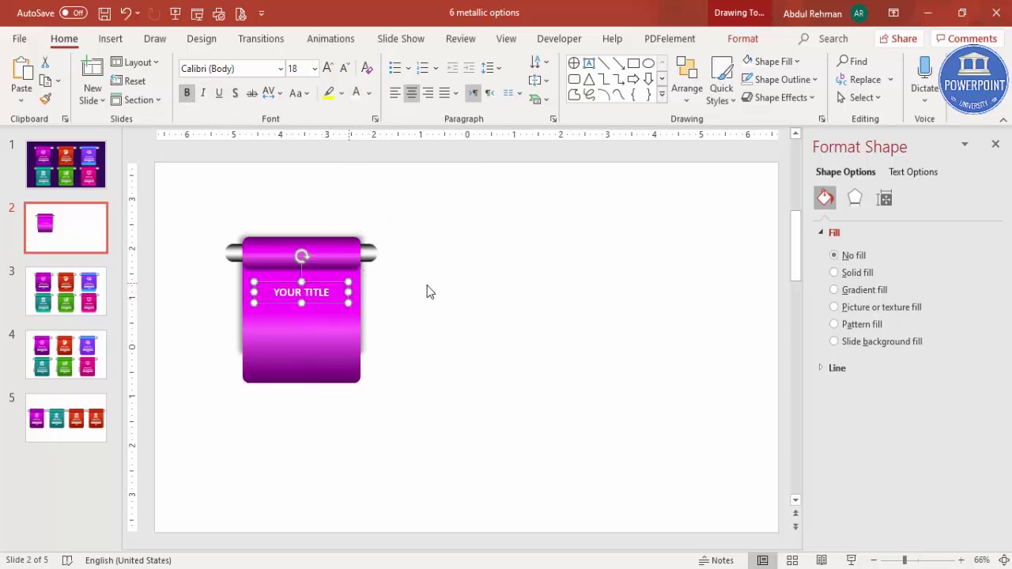
left_click(412, 290)
left_click(110, 39)
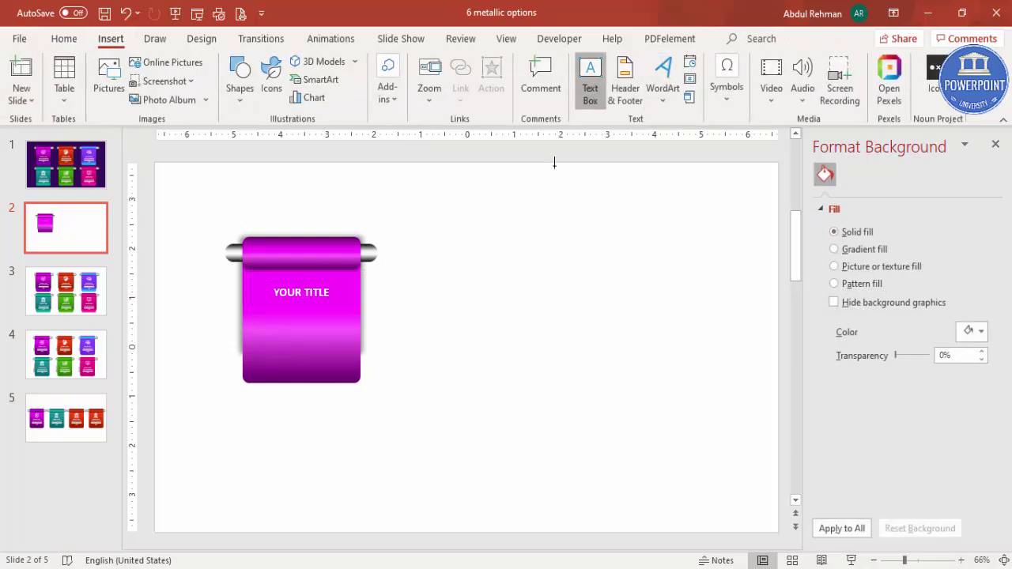
Add a body text box with a =lorem(1) paragraph, deleting the text from 'Fusce' onward.
left_click(590, 83)
left_click_drag(262, 303, 362, 358)
type("=lorem(1)")
key("Return")
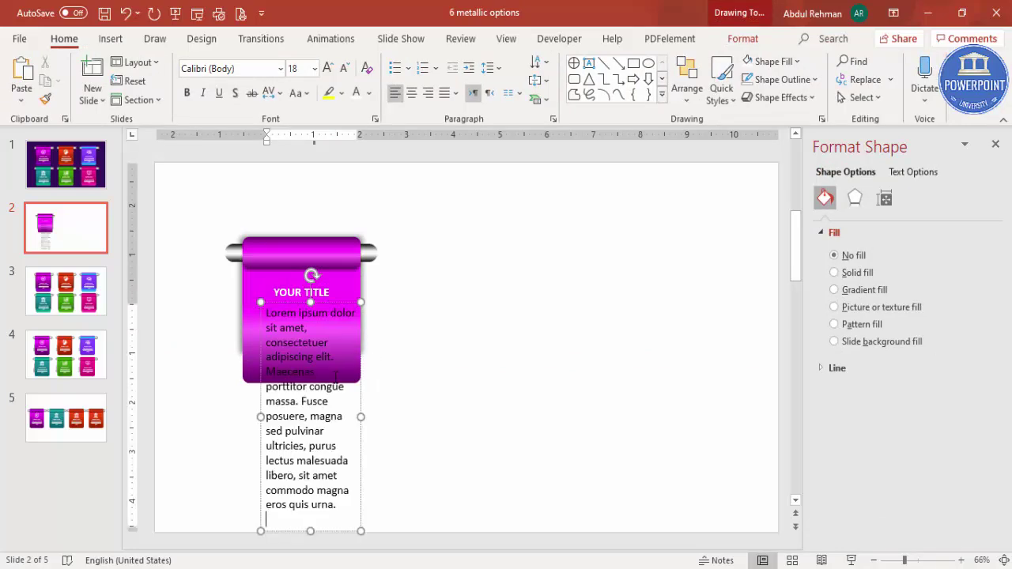
left_click_drag(311, 403, 445, 545)
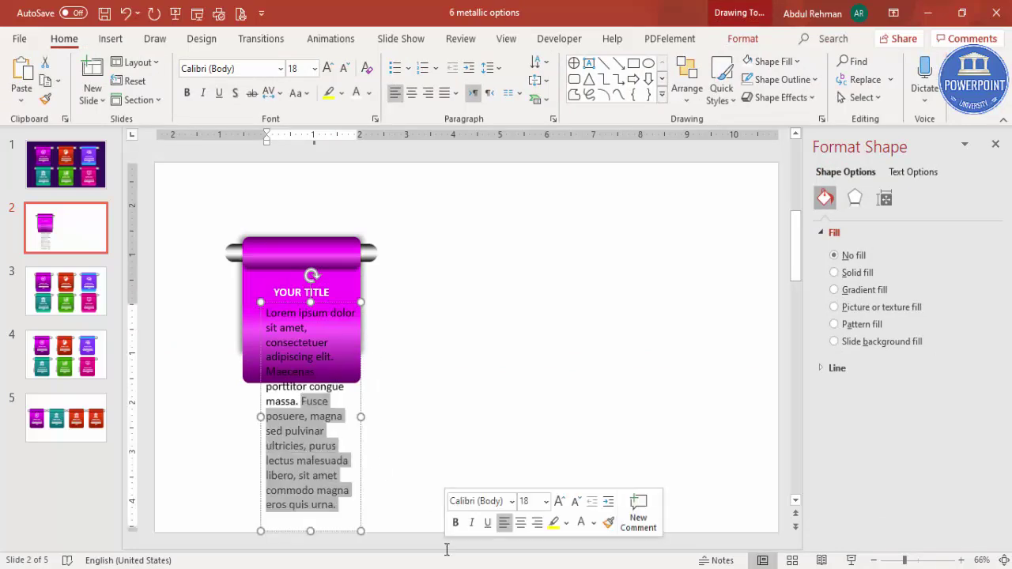
key("Delete")
Make the body text centred, white and size 11, and move it onto the banner's centre.
left_click(343, 303)
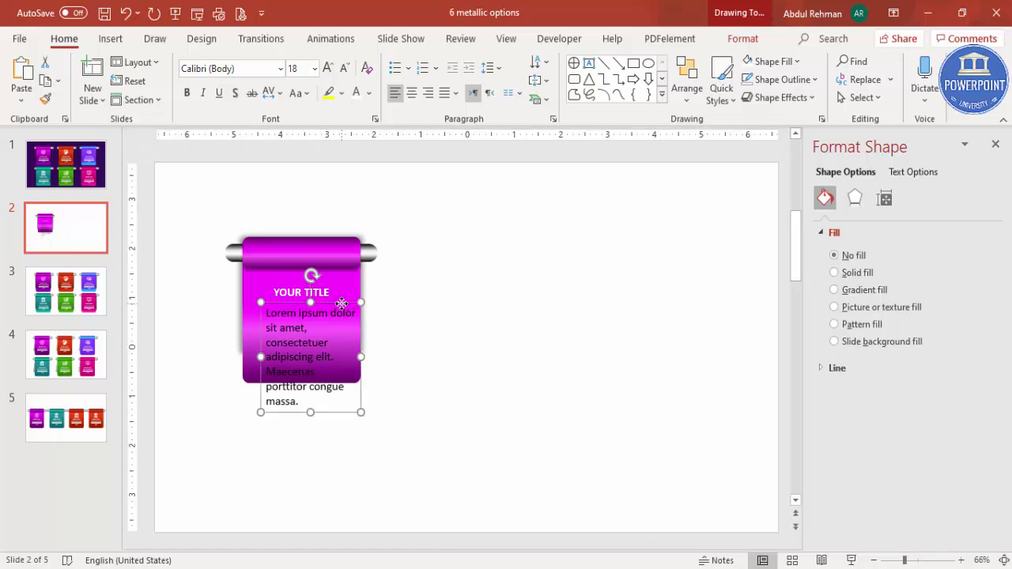
left_click(412, 93)
left_click(357, 93)
left_click(344, 68)
left_click(344, 68)
left_click(344, 68)
left_click(344, 68)
left_click_drag(340, 305, 337, 307)
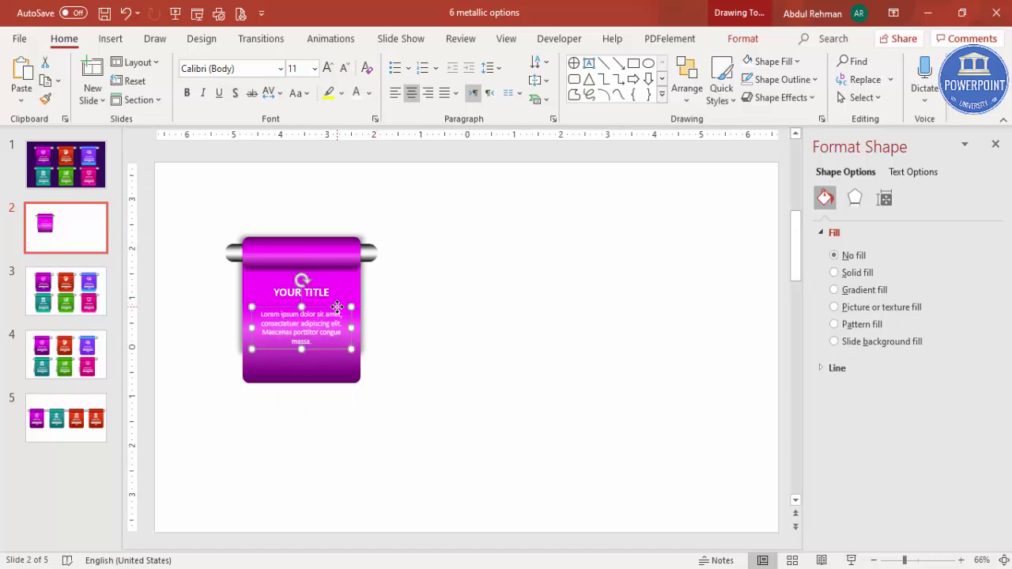
Nudge the title and body text down together, then select all the banner's pieces.
left_click(315, 292, "shift")
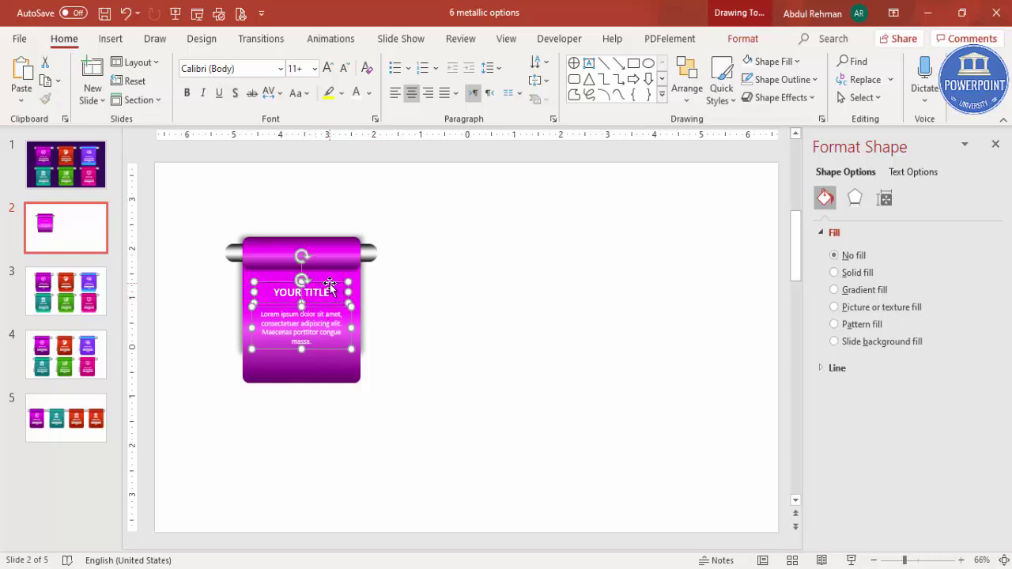
key("Down")
key("Down")
key("Down")
key("Down")
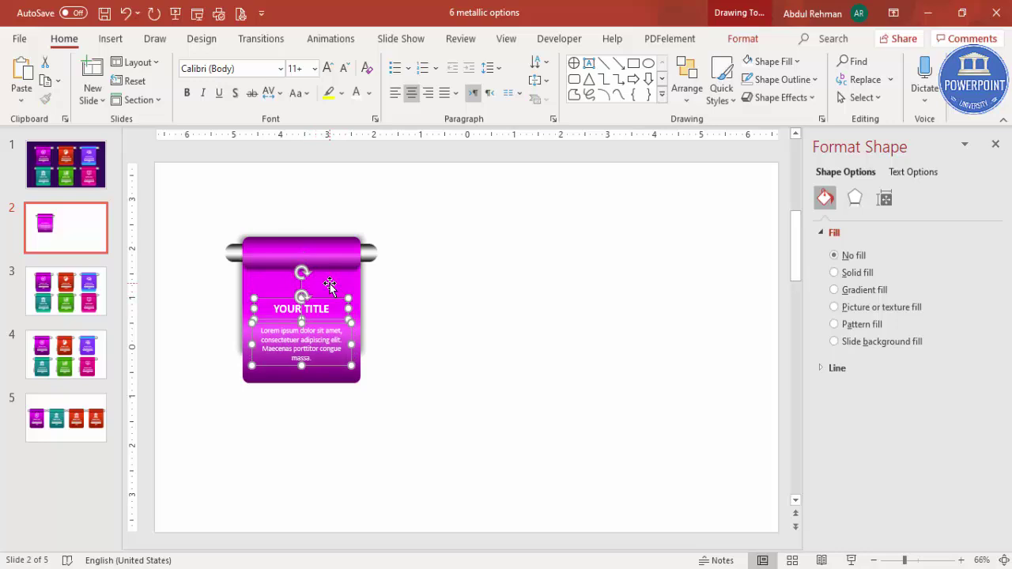
left_click(444, 315)
left_click_drag(496, 435, 185, 188)
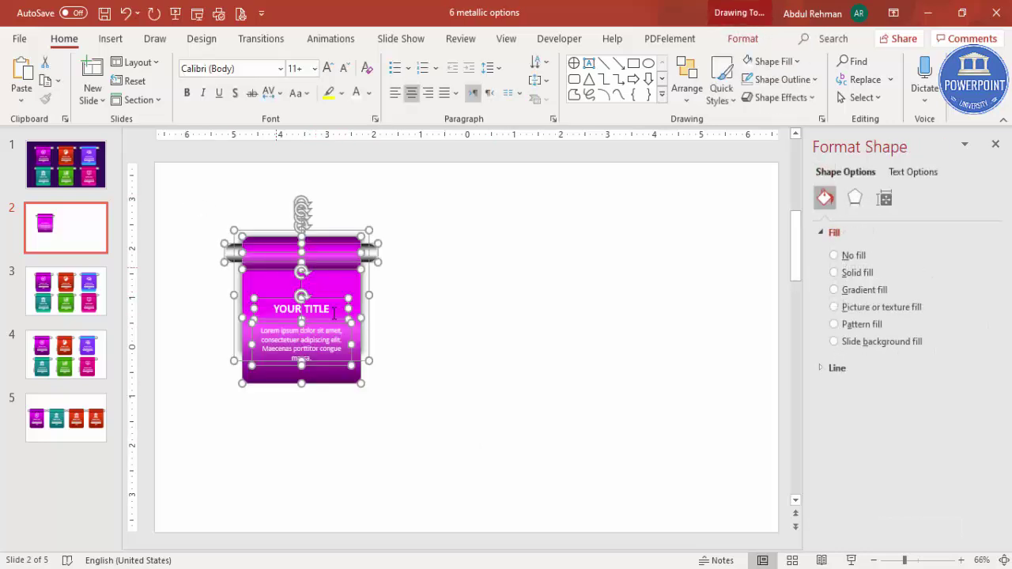
key("ctrl+y")
key("ctrl+y")
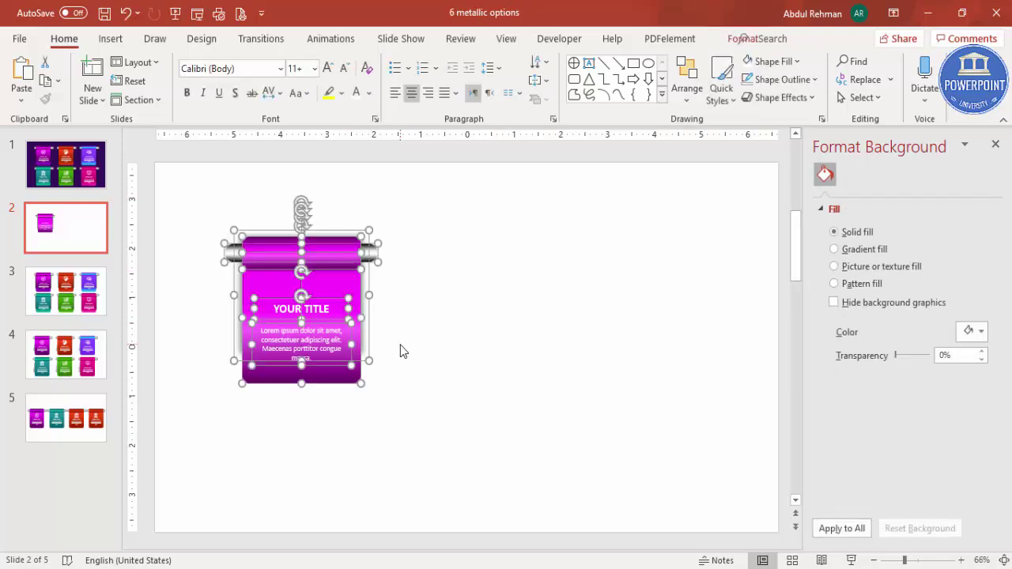
Group the banner pieces into one object and duplicate it into a row of three.
key("ctrl+g")
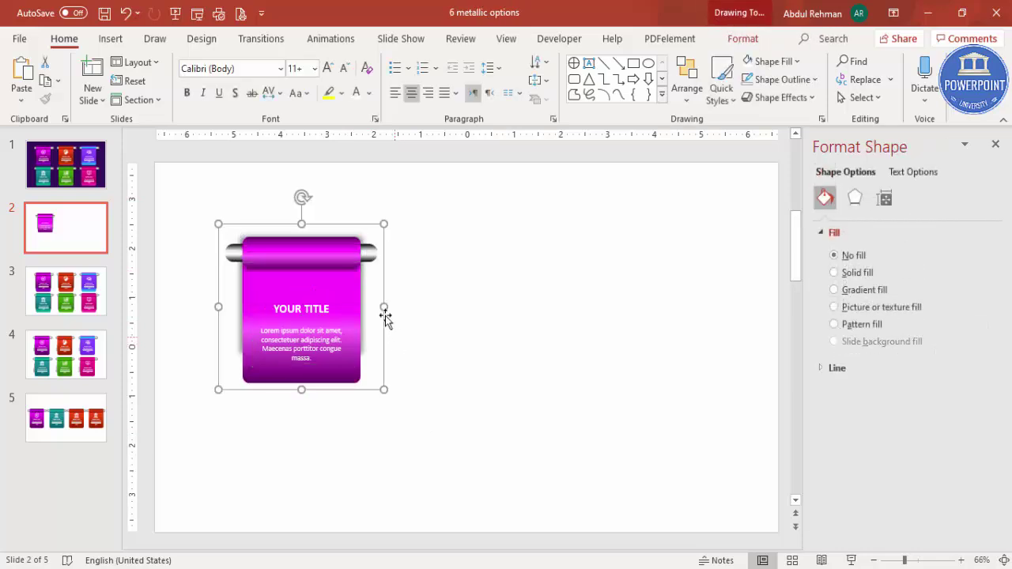
left_click_drag(346, 224, 505, 226)
key("ctrl+z")
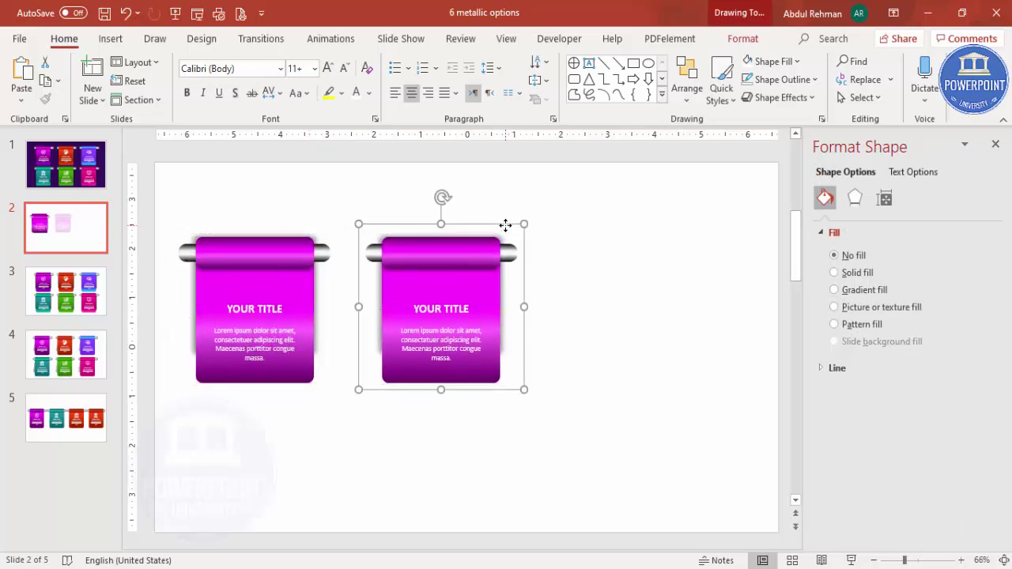
key("ctrl+d")
Copy the row of three banners below to form two rows, then reposition all six.
left_click(382, 291, "shift")
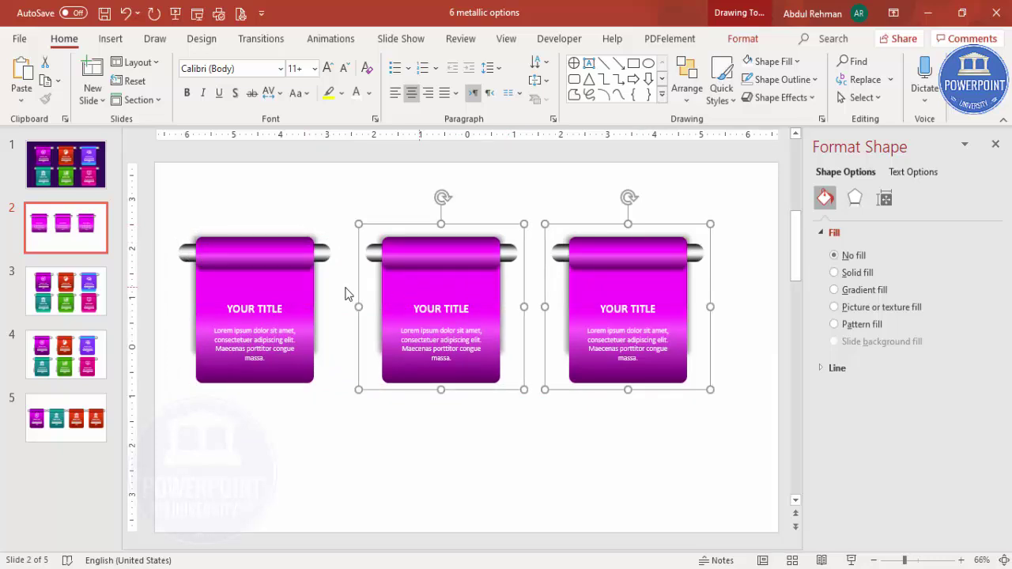
left_click(257, 281, "shift")
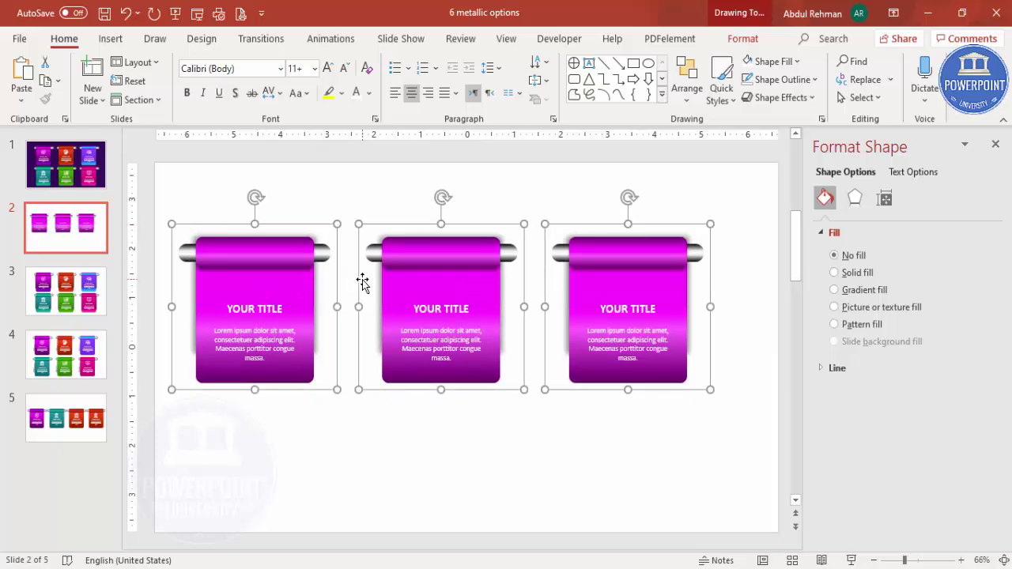
left_click_drag(475, 276, 486, 443)
left_click(323, 328, "shift")
left_click(464, 296, "shift")
left_click(616, 296, "shift")
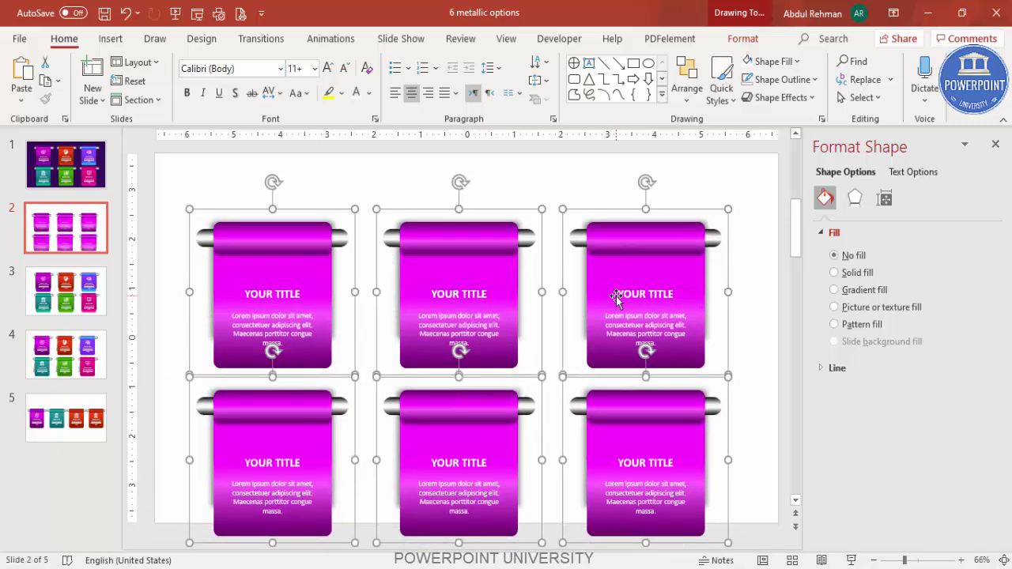
left_click_drag(662, 282, 673, 261)
left_click(756, 292)
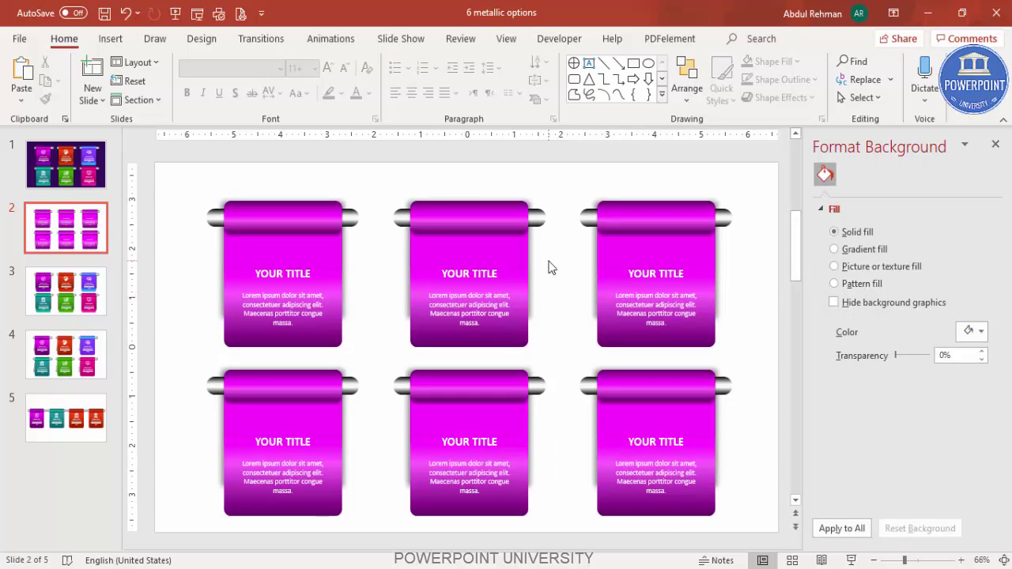
Set the slide background to a solid deep violet chosen from More Colors.
left_click(978, 333)
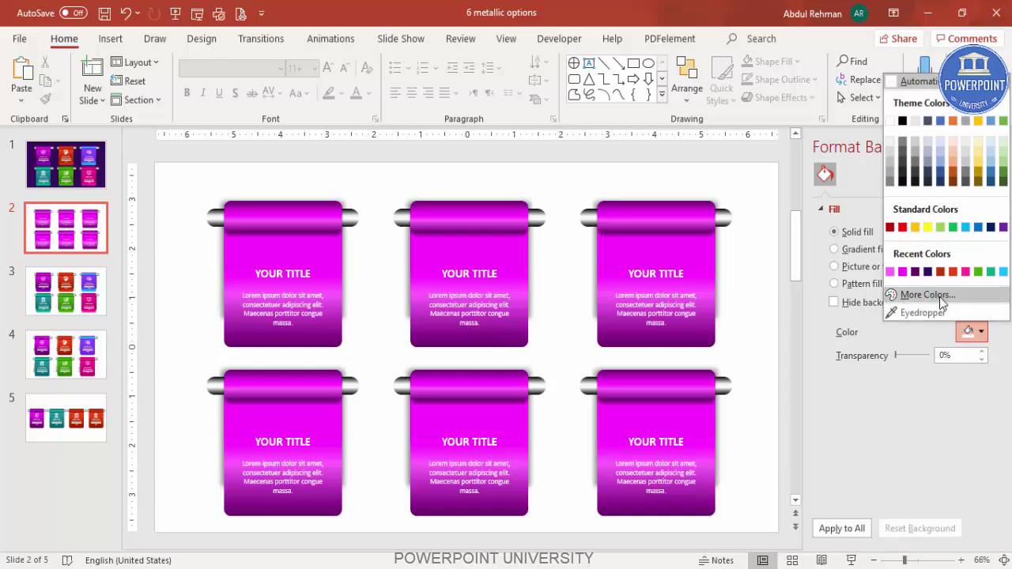
left_click(929, 295)
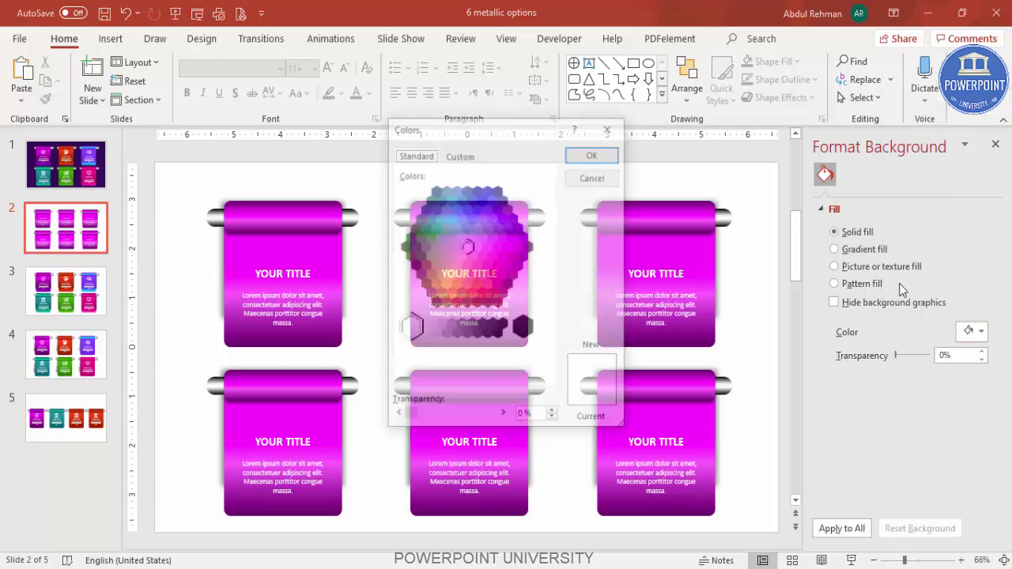
left_click(500, 218)
left_click(524, 238)
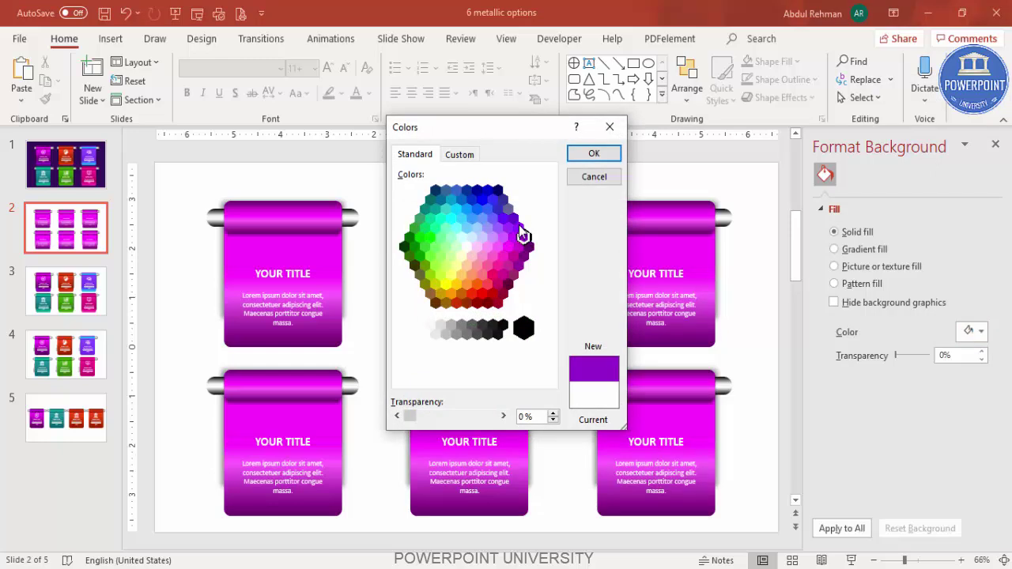
left_click(512, 220)
left_click(594, 154)
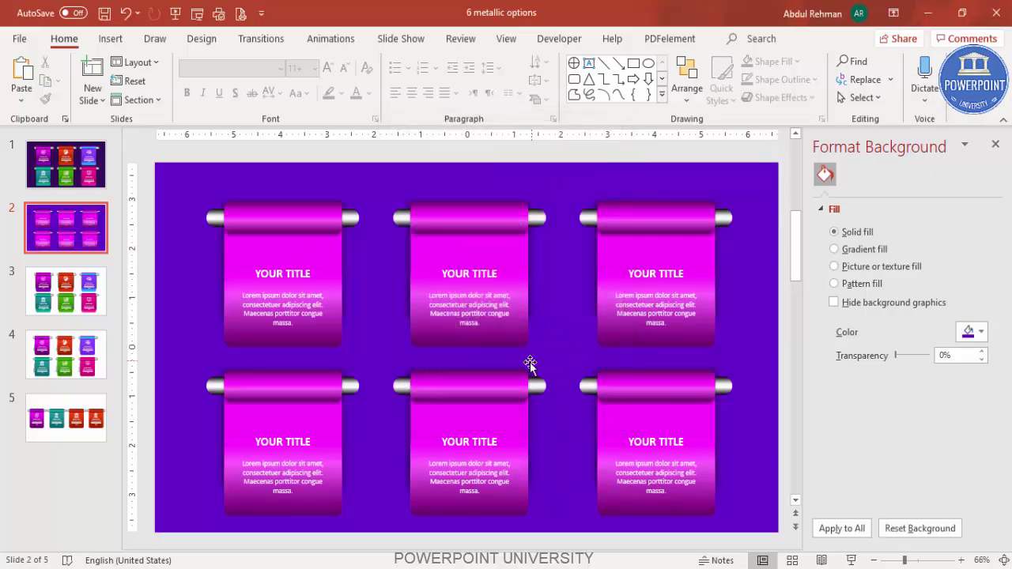
left_click(503, 249)
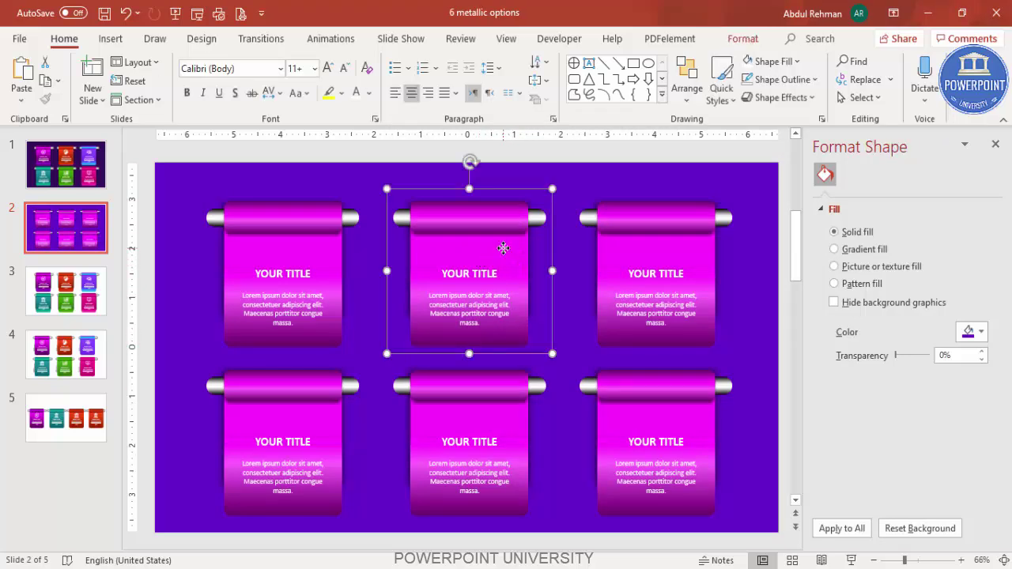
Make the top bar's first gradient stop orange-red and its last stop red.
left_click(461, 218)
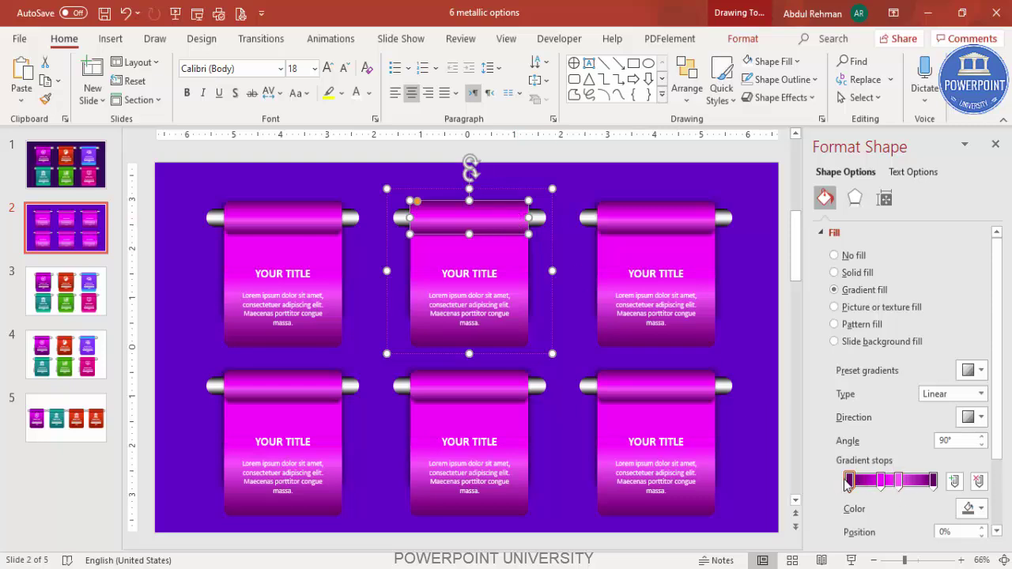
left_click(973, 509)
left_click(918, 472)
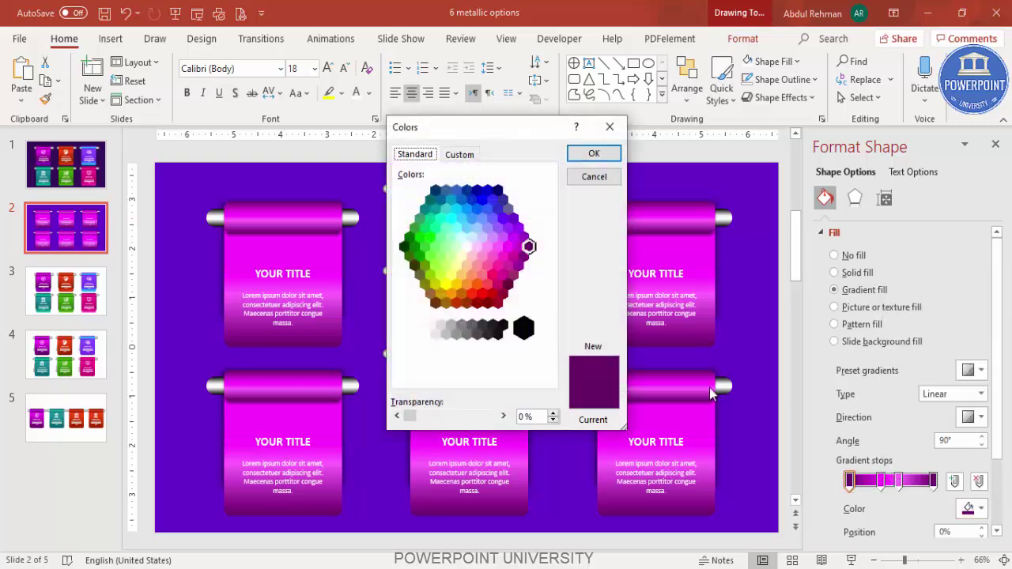
left_click(456, 304)
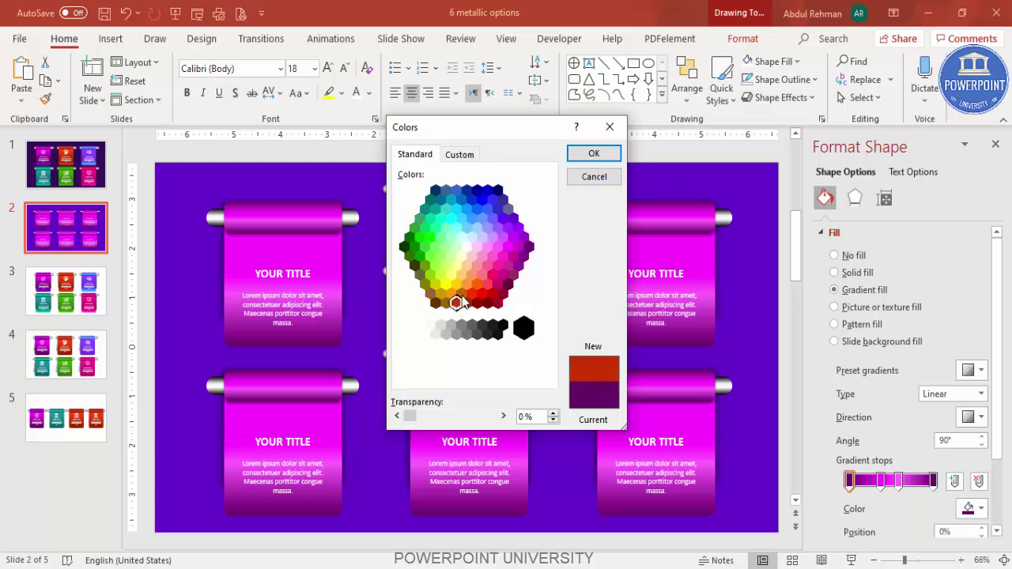
left_click(593, 152)
left_click(934, 480)
left_click(979, 509)
left_click(896, 440)
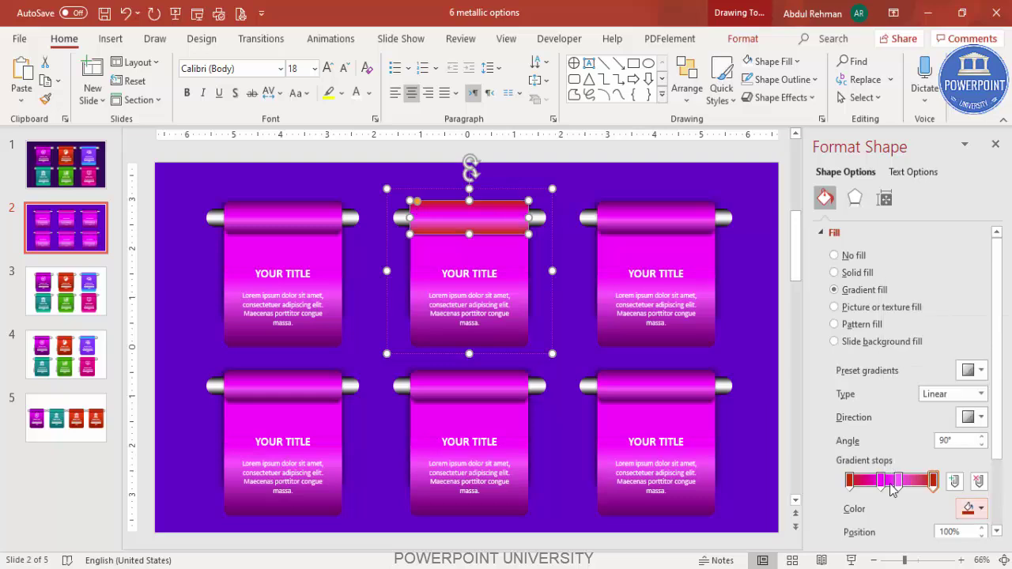
Make the top bar's second and third gradient stops orange.
left_click(882, 479)
left_click(969, 508)
left_click(917, 472)
left_click(451, 292)
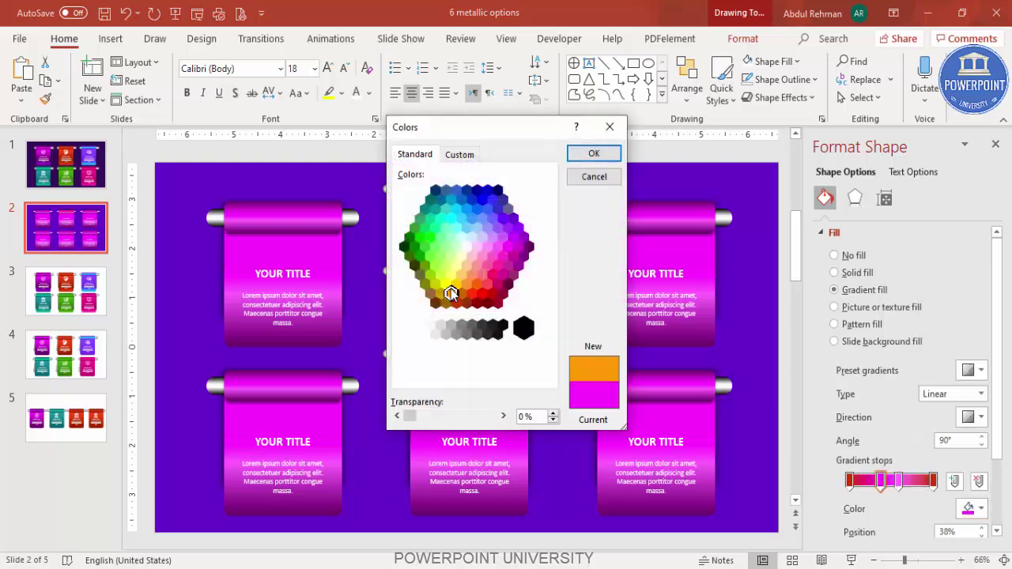
left_click(590, 156)
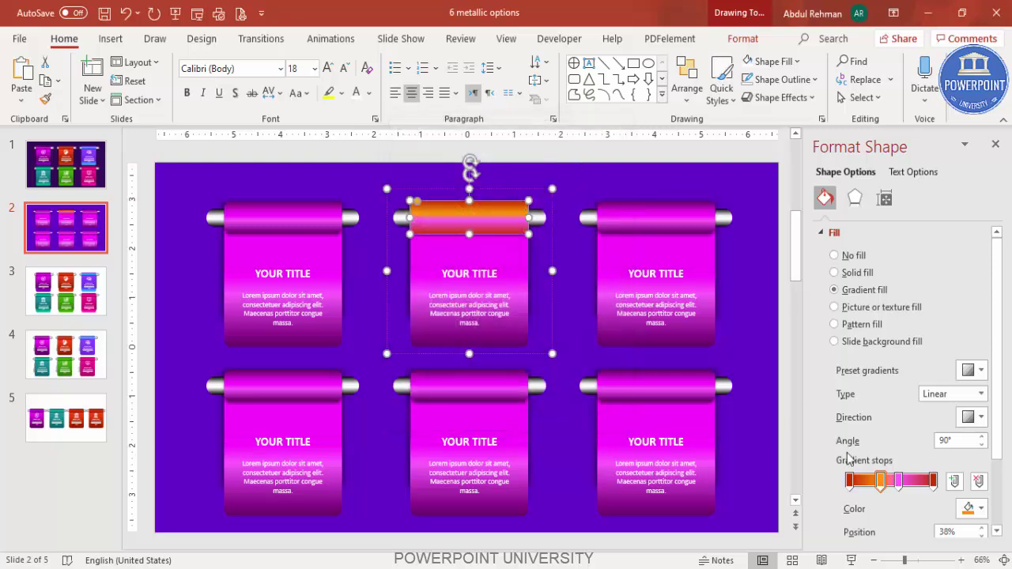
left_click(899, 479)
left_click(972, 508)
left_click(931, 477)
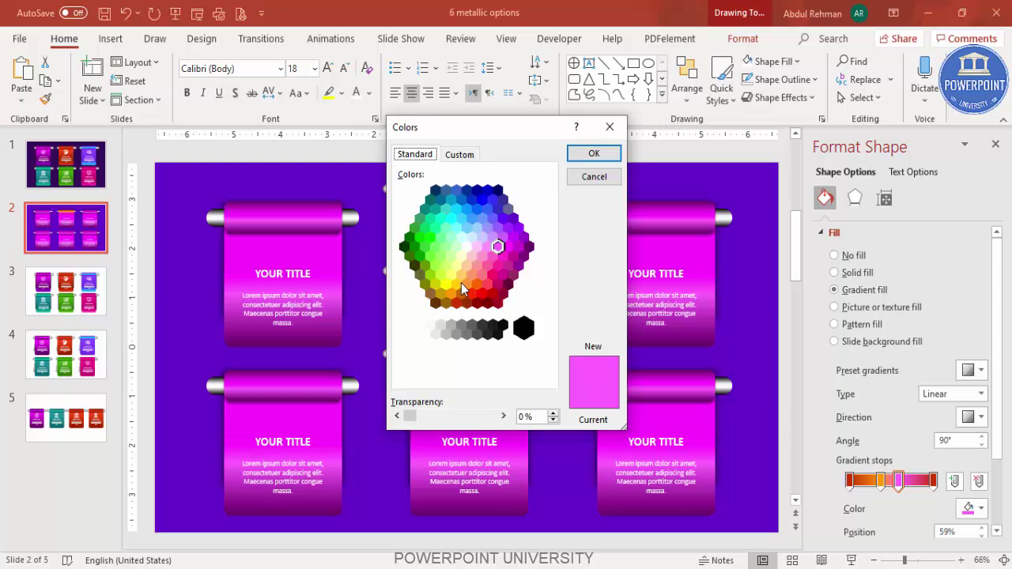
left_click(461, 286)
left_click(594, 154)
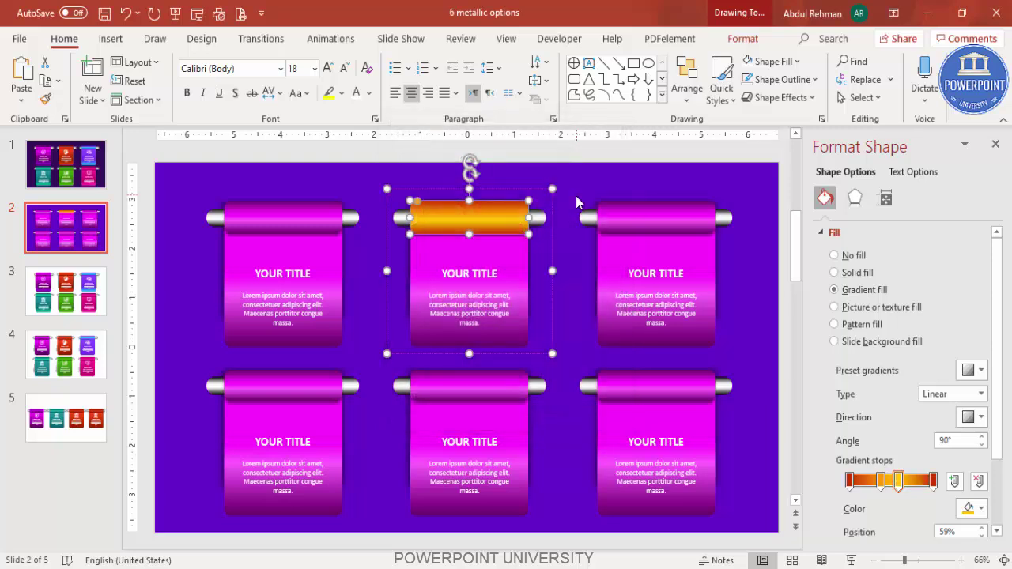
left_click(568, 198)
Recolour the banner body's gradient: red bottom stop, orange at 59%, yellow at 38%.
left_click(440, 249)
left_click(441, 249)
left_click(834, 289)
left_click(934, 481)
left_click(973, 508)
left_click(919, 456)
left_click(899, 480)
left_click(973, 508)
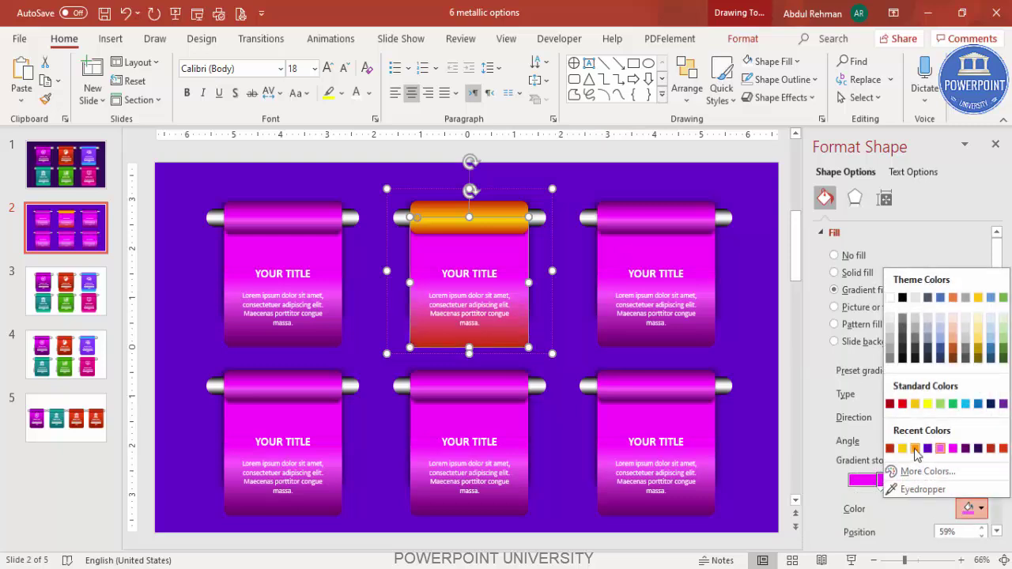
left_click(915, 449)
left_click(881, 480)
left_click(973, 509)
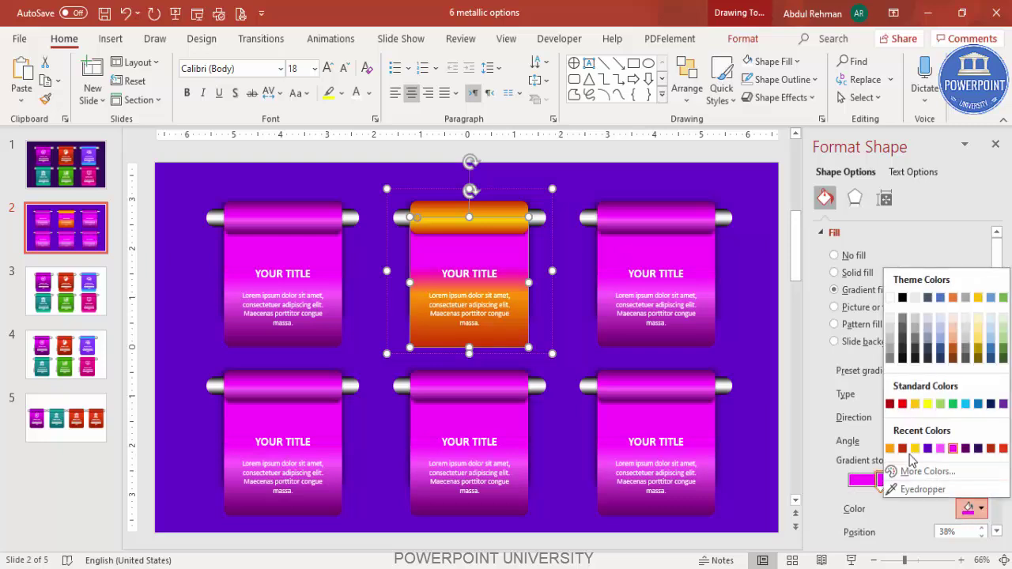
left_click(916, 448)
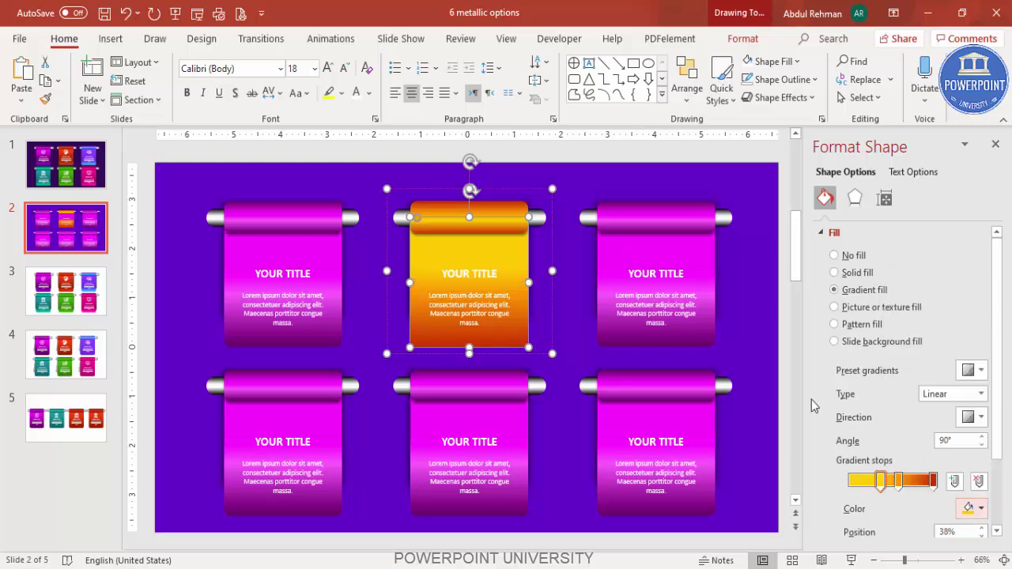
left_click(730, 324)
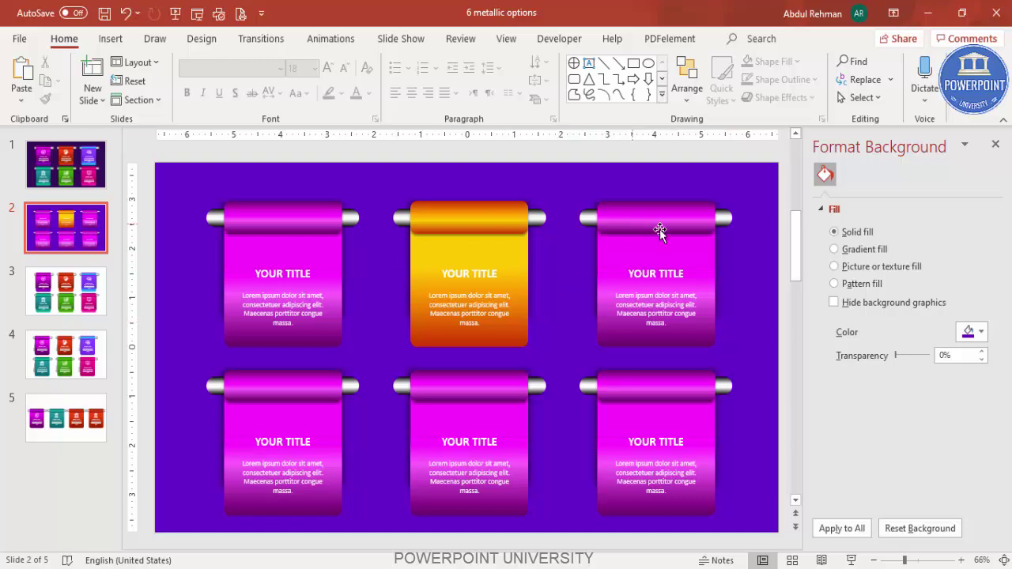